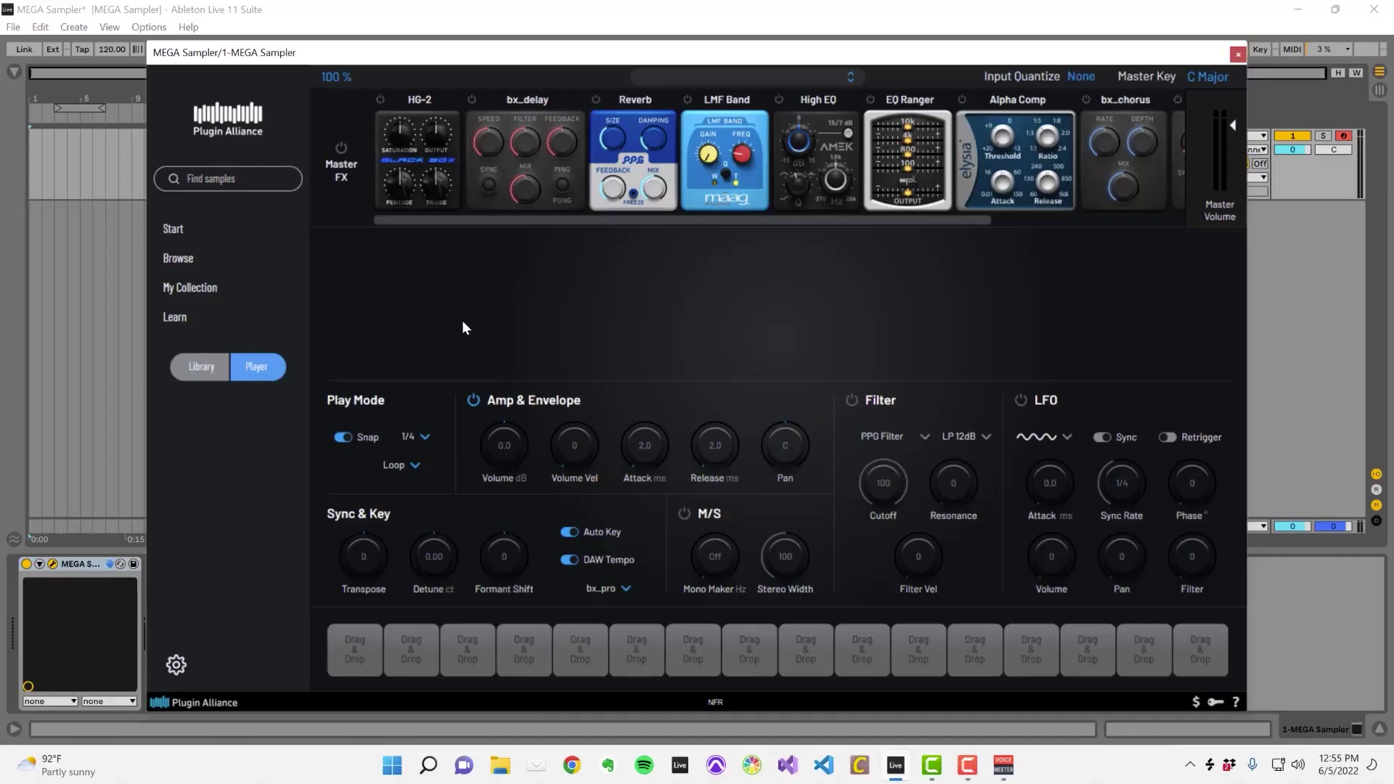
Browse the library's Drums packs and preview the Rock Drums pack, then stop the preview.
left_click(251, 270)
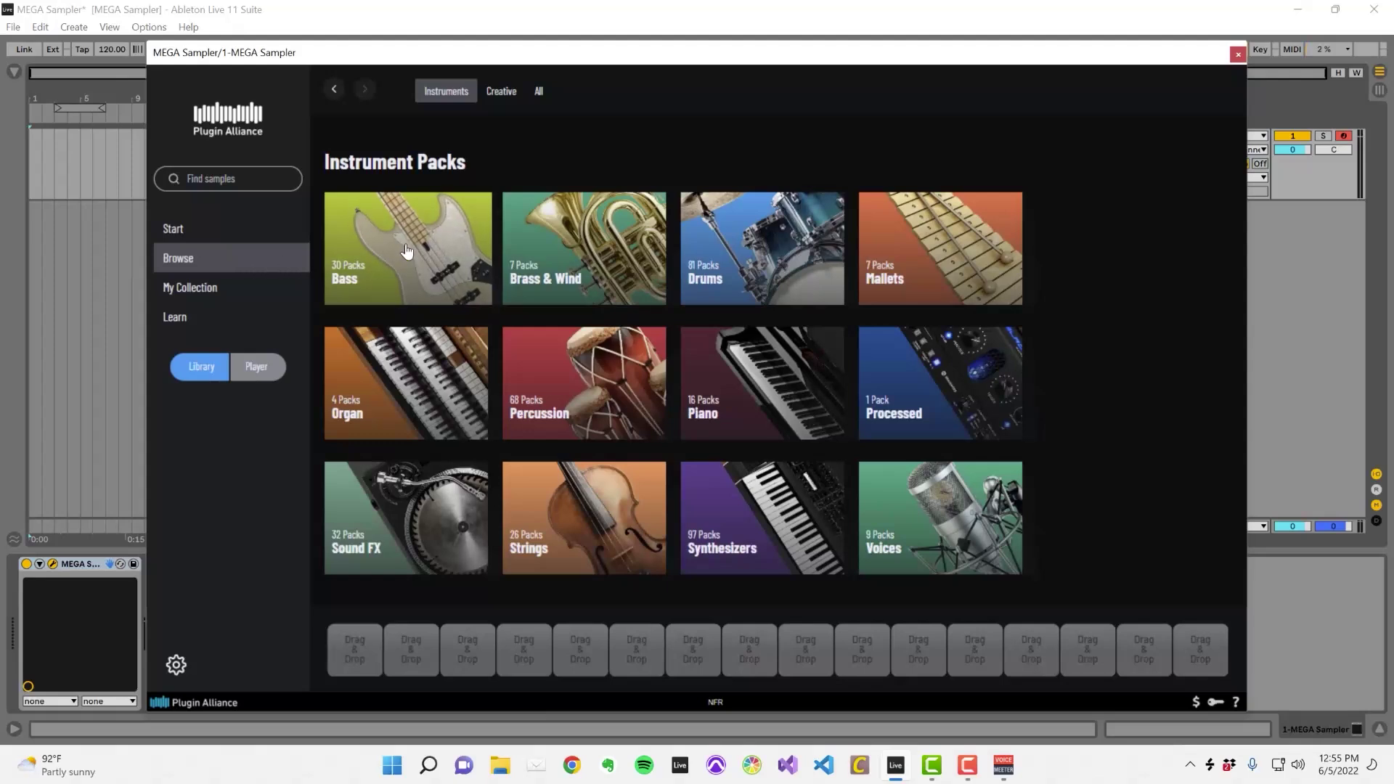
left_click(803, 253)
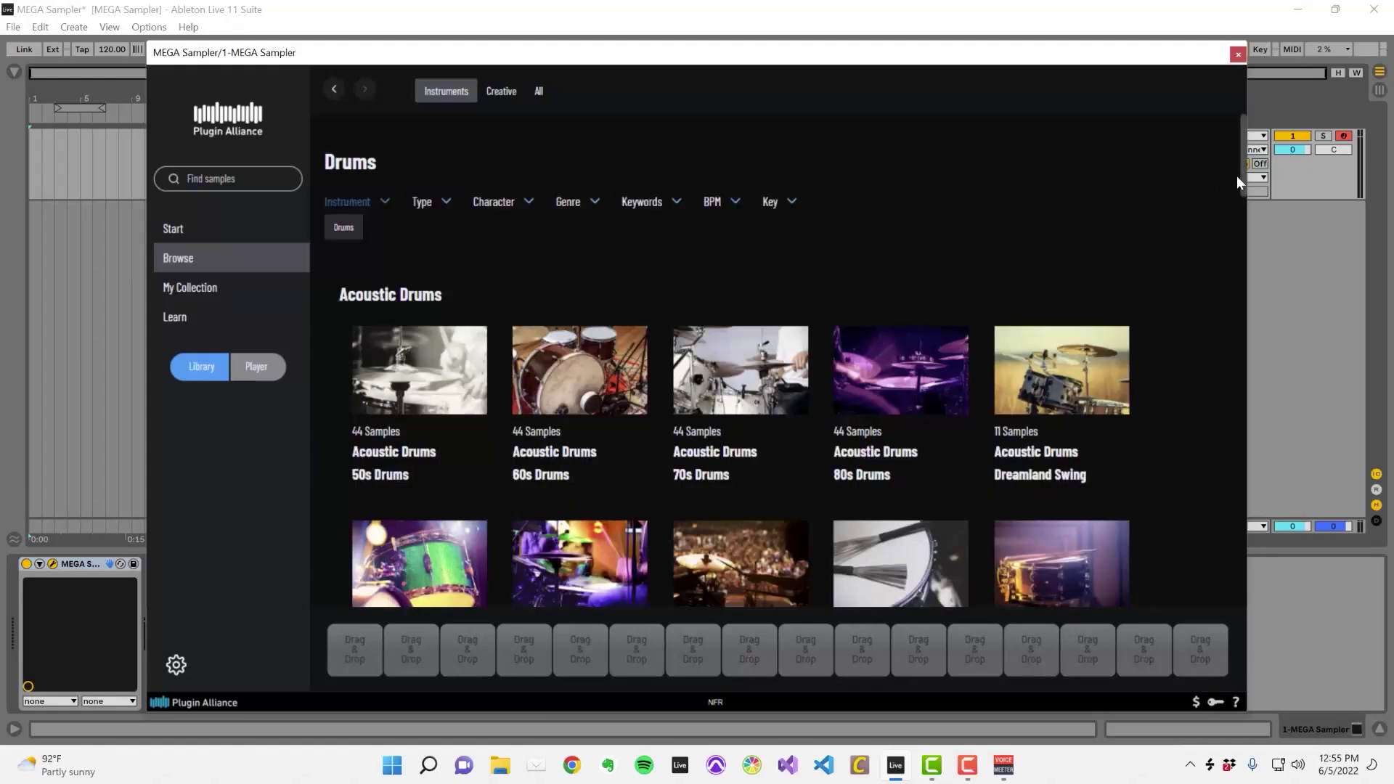
left_click_drag(1245, 168, 1247, 282)
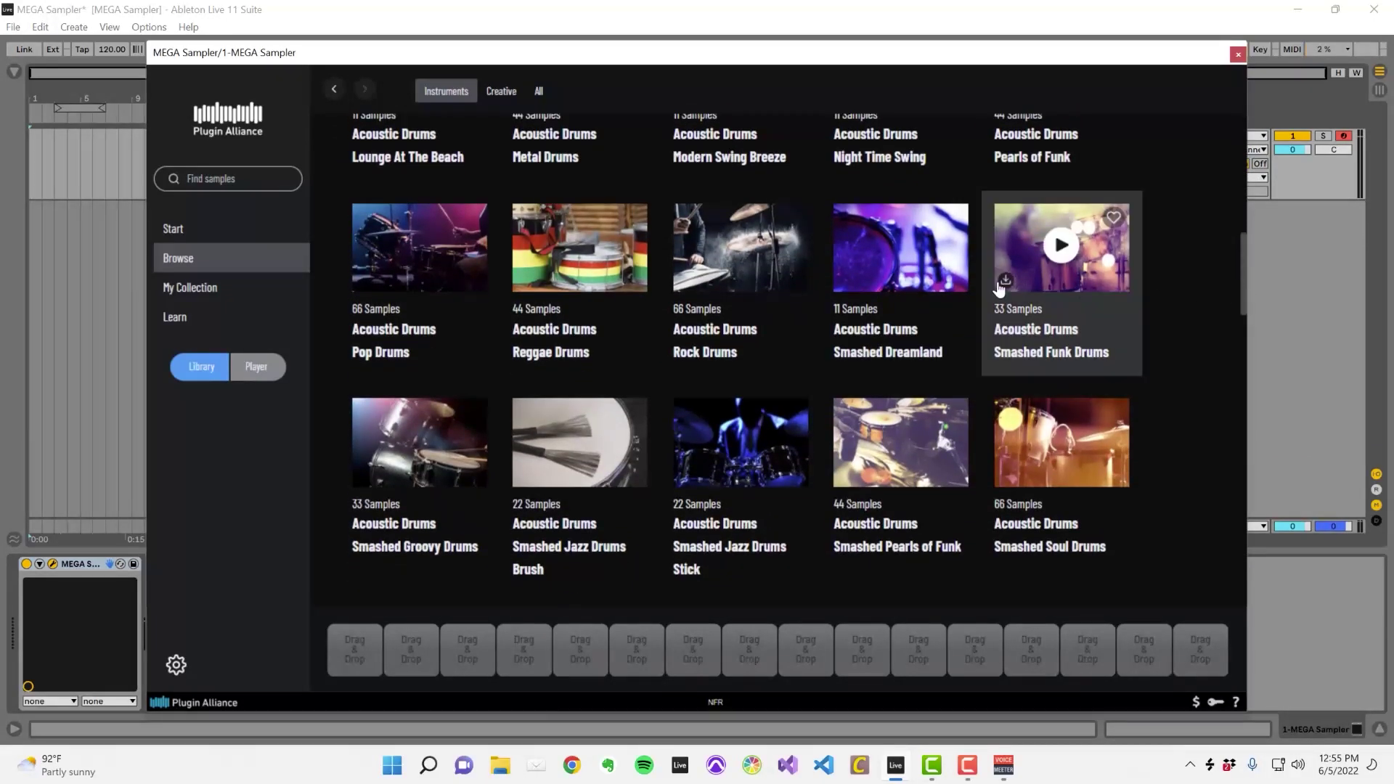
left_click(738, 247)
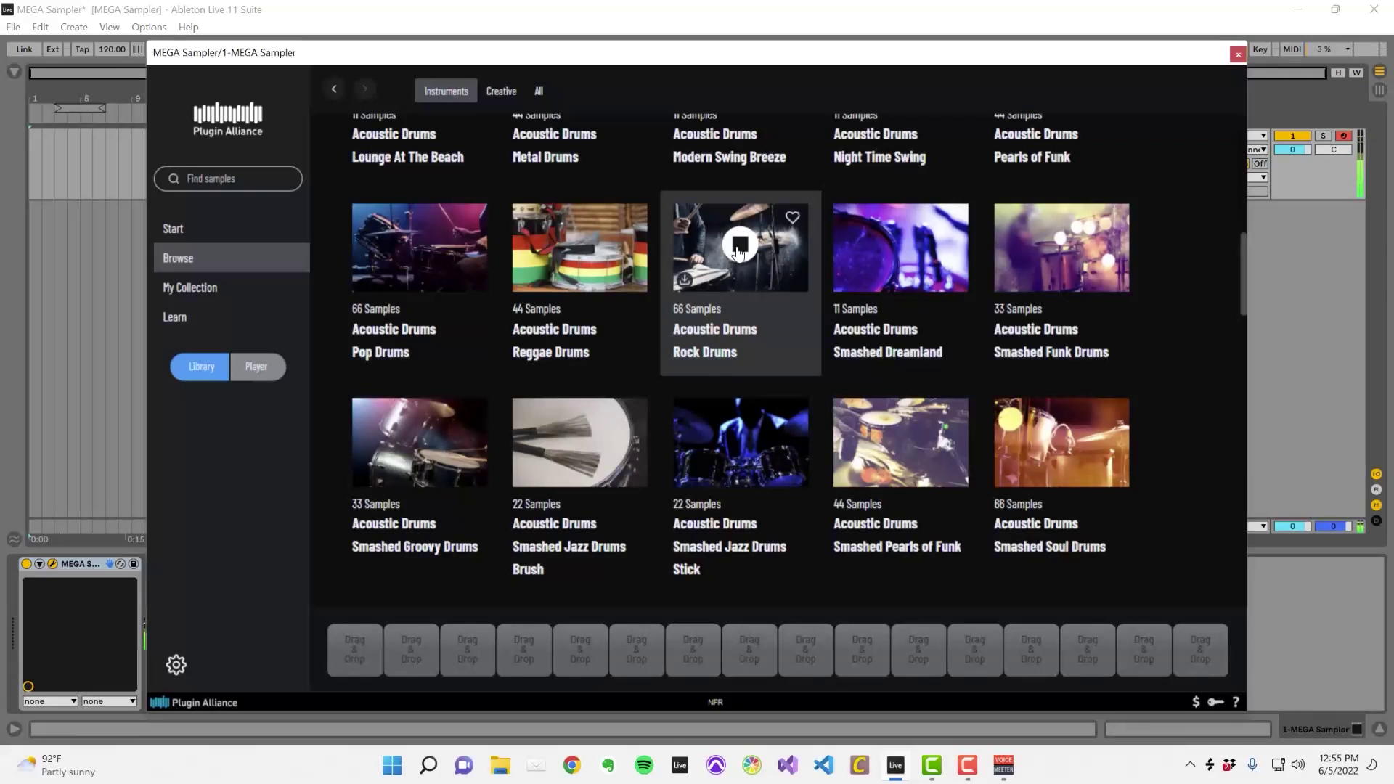
left_click(738, 249)
In the Rock Drums pack, preview sample 15 and download samples 16 and 17.
left_click(776, 284)
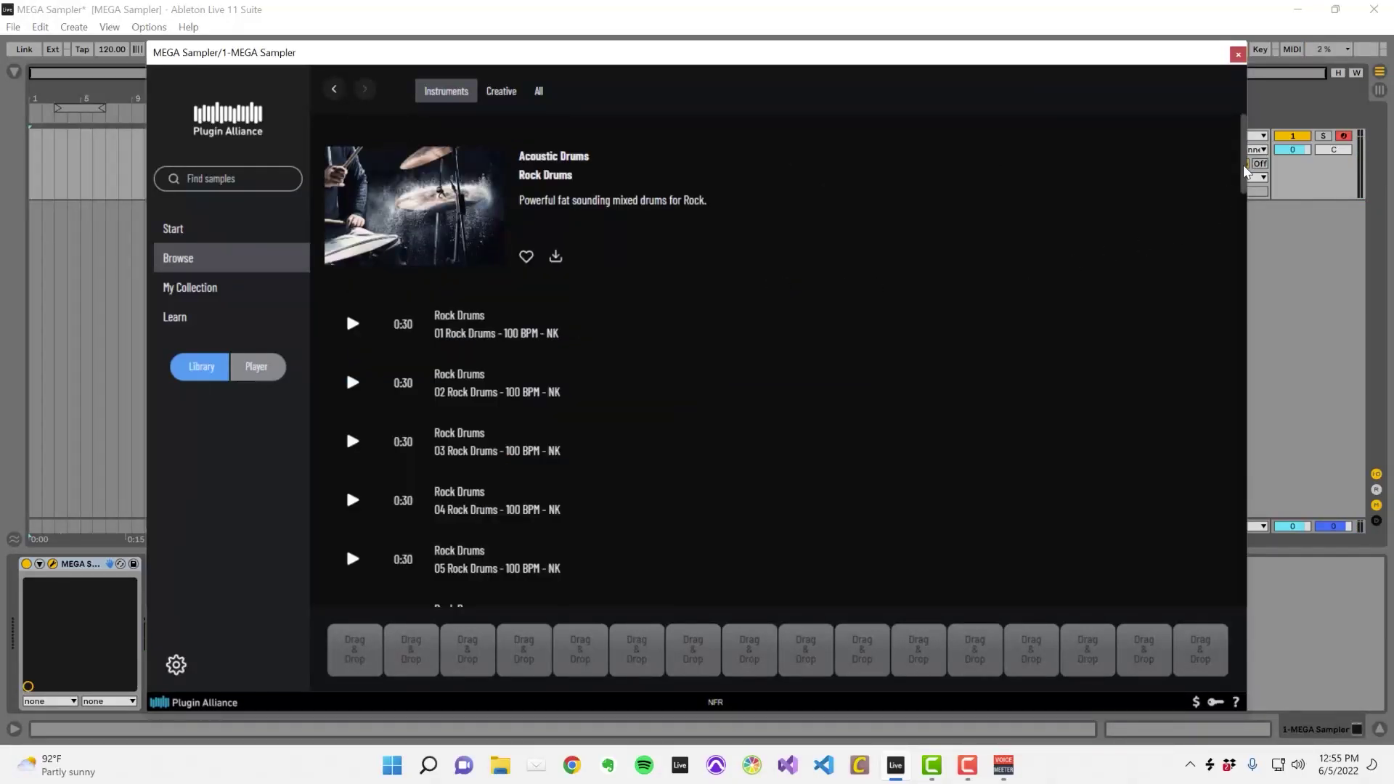
left_click_drag(1245, 179, 1234, 298)
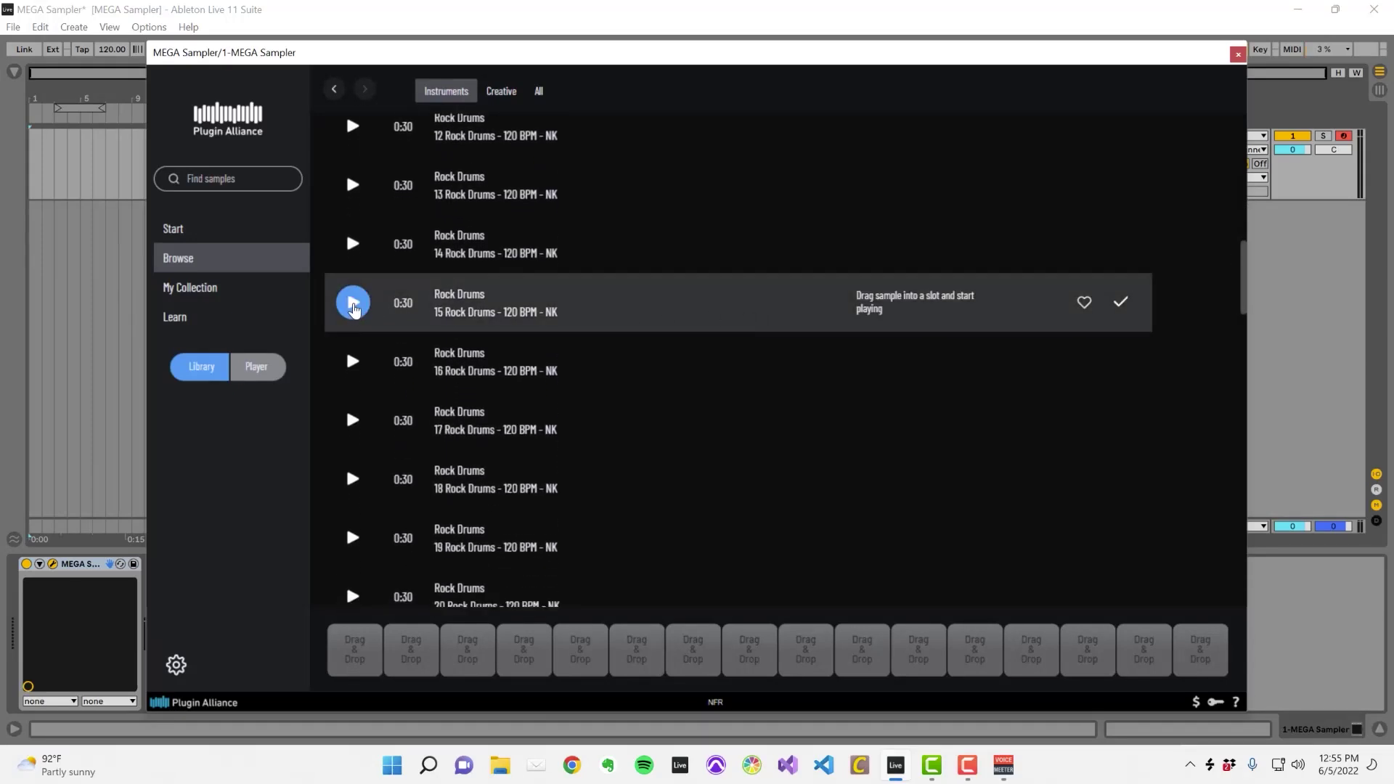
left_click(353, 305)
left_click(353, 308)
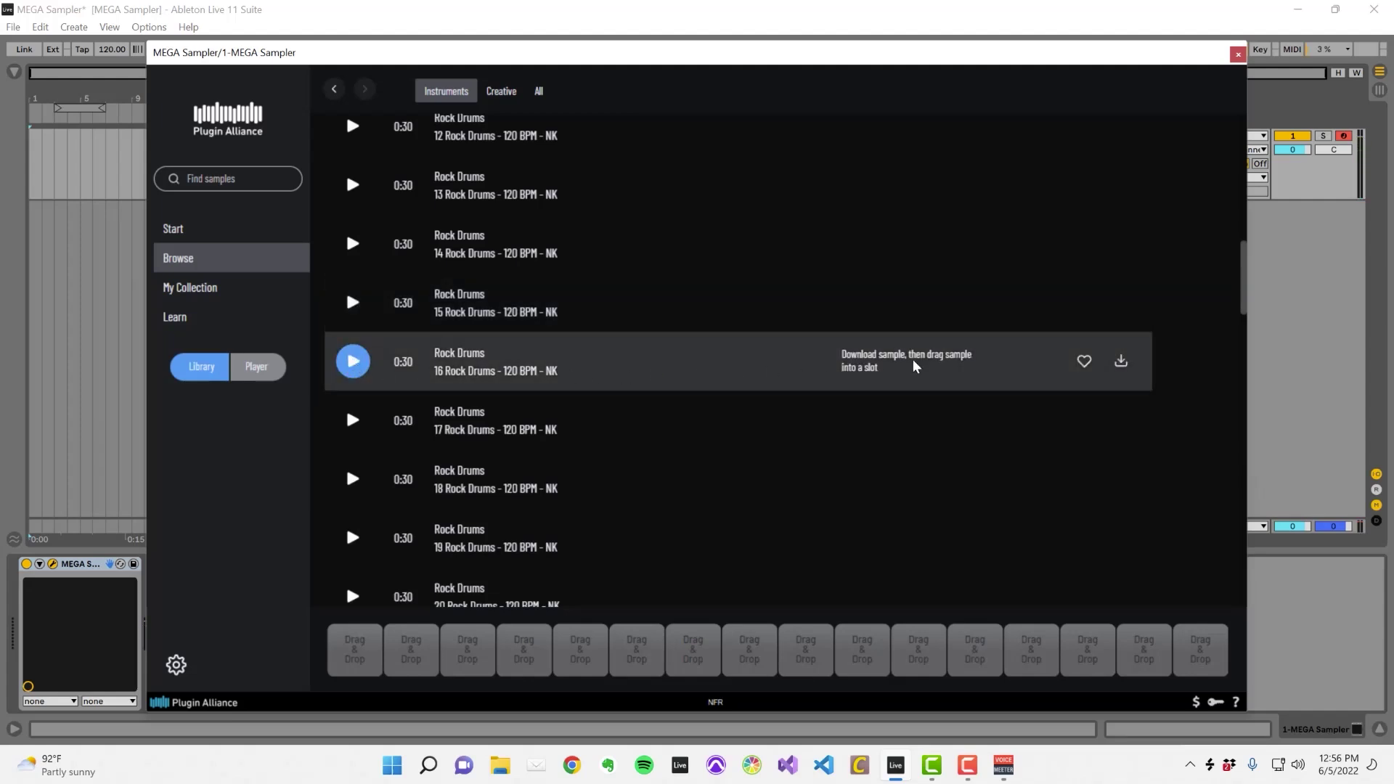
left_click(1120, 362)
left_click(1120, 417)
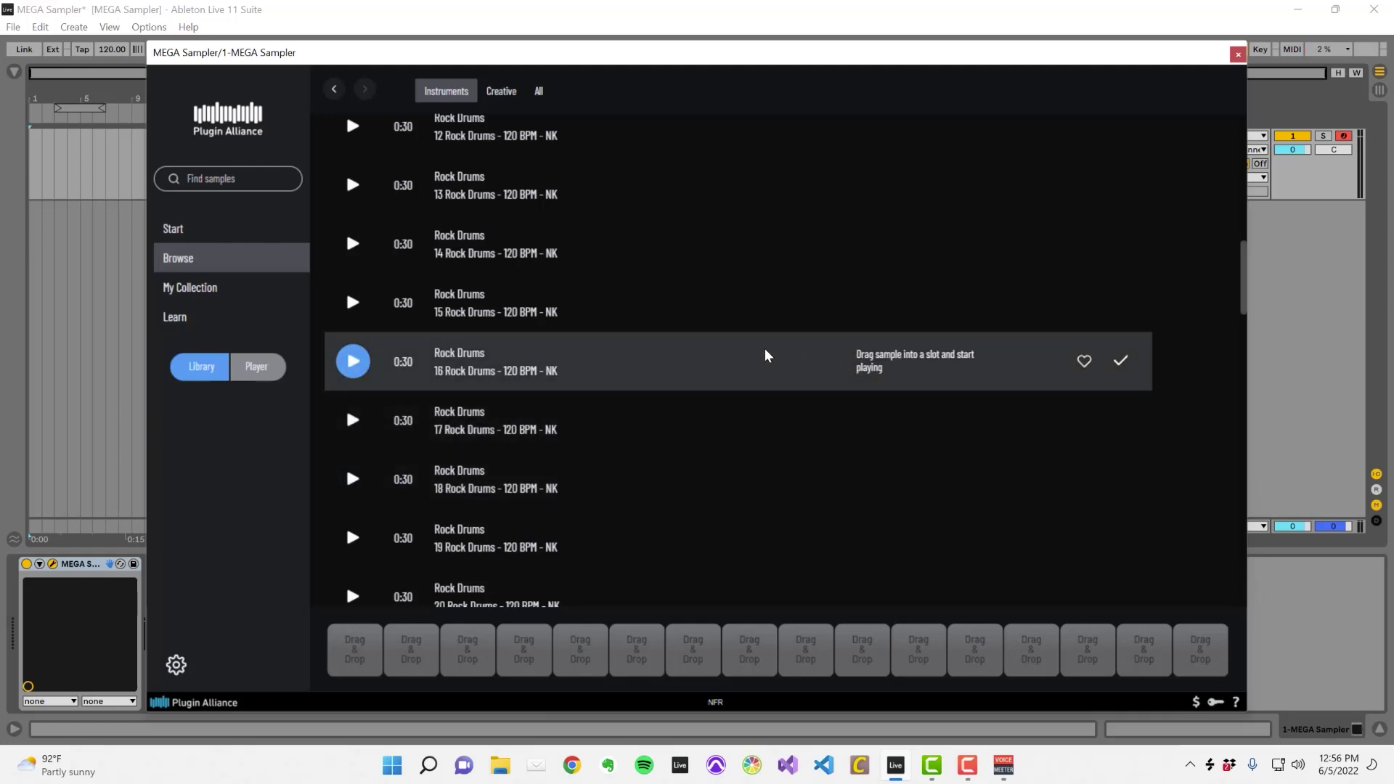
Load Rock Drums 16, 17 and 18 into the first three sample slots.
left_click_drag(767, 355, 361, 655)
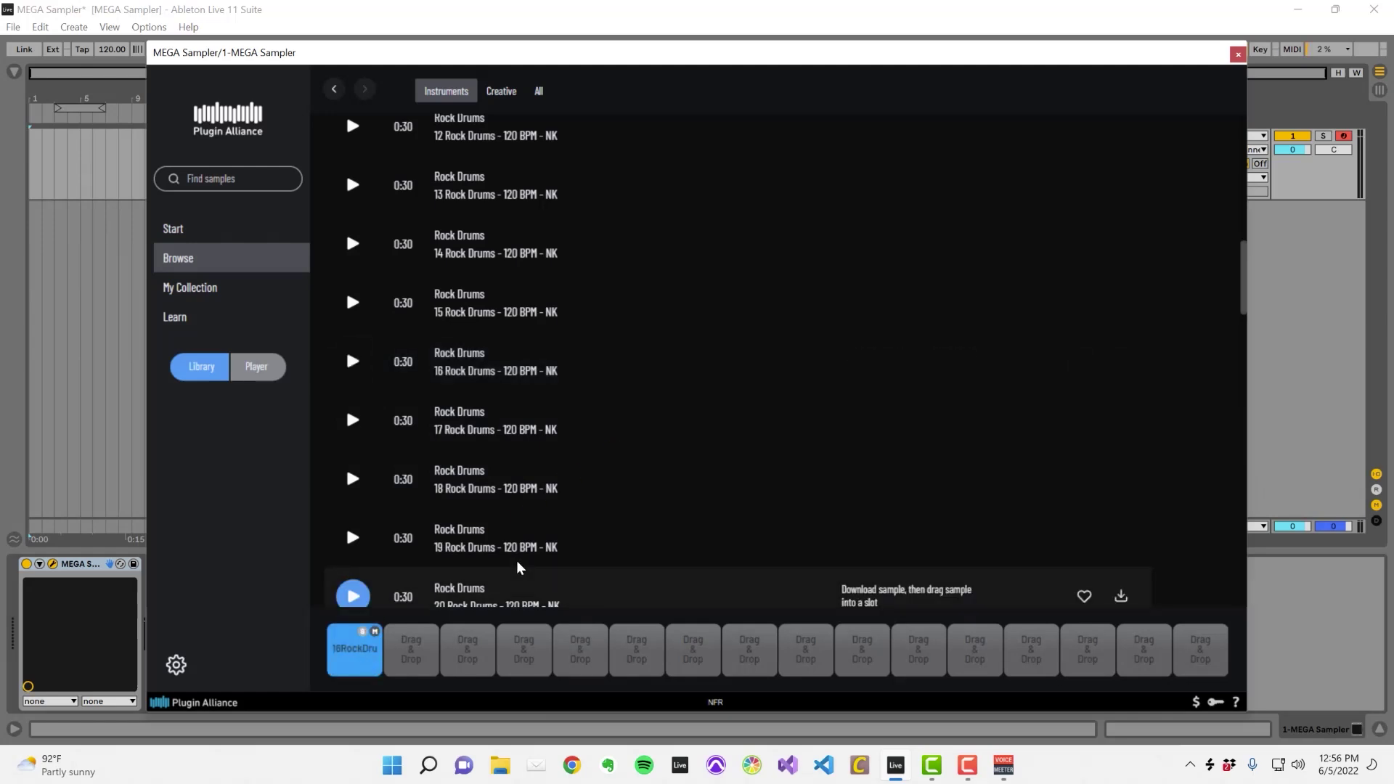
left_click_drag(647, 429, 411, 650)
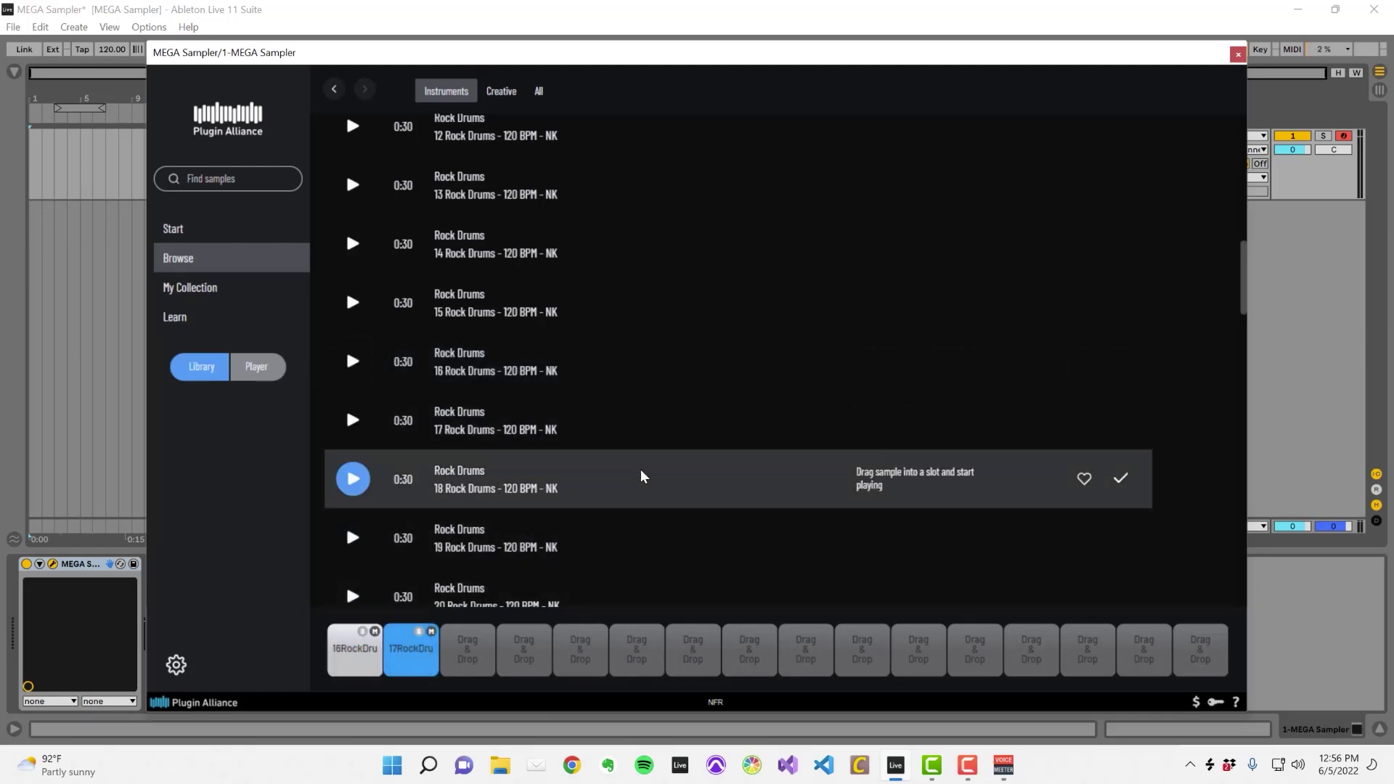
left_click_drag(641, 476, 467, 652)
left_click(341, 657)
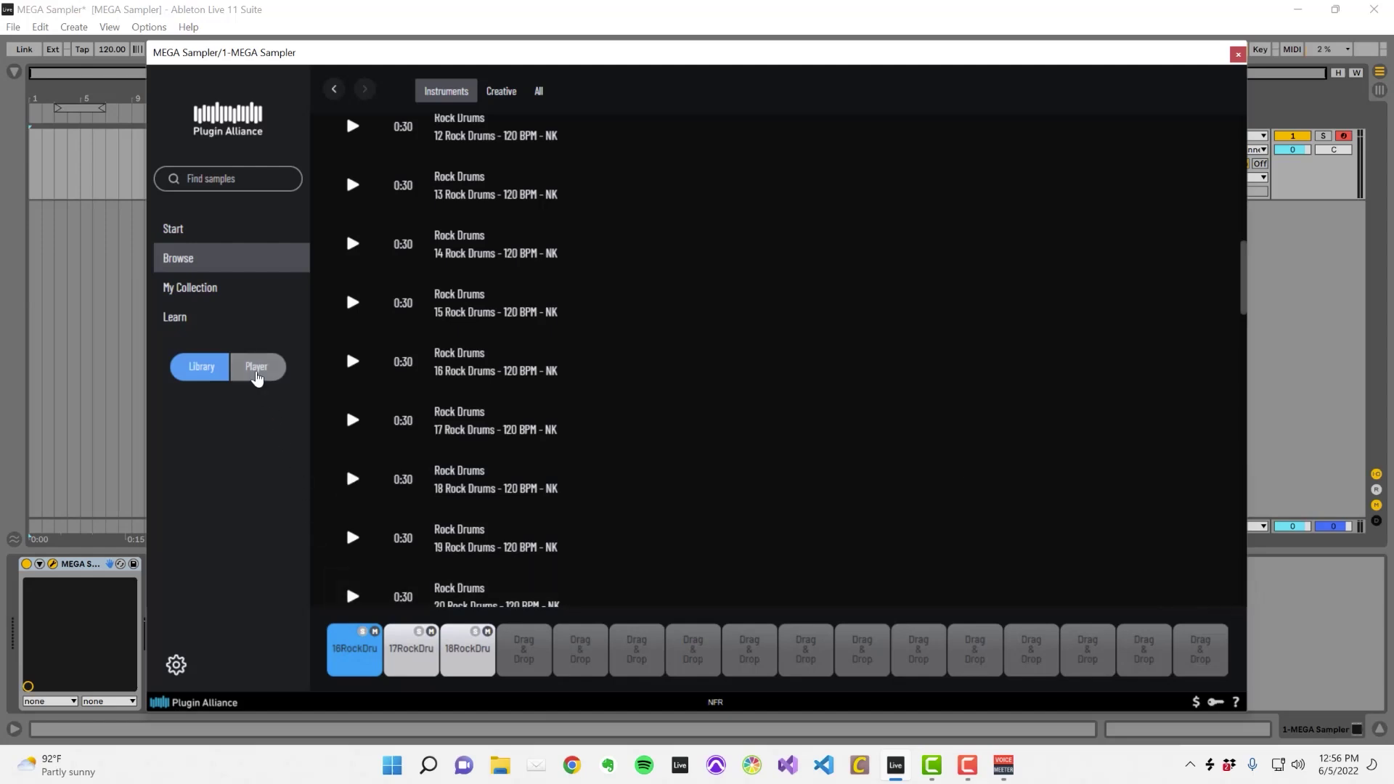
In the Player view, play the 16, 17 and 18 Rock Drums loops in turn.
left_click(256, 371)
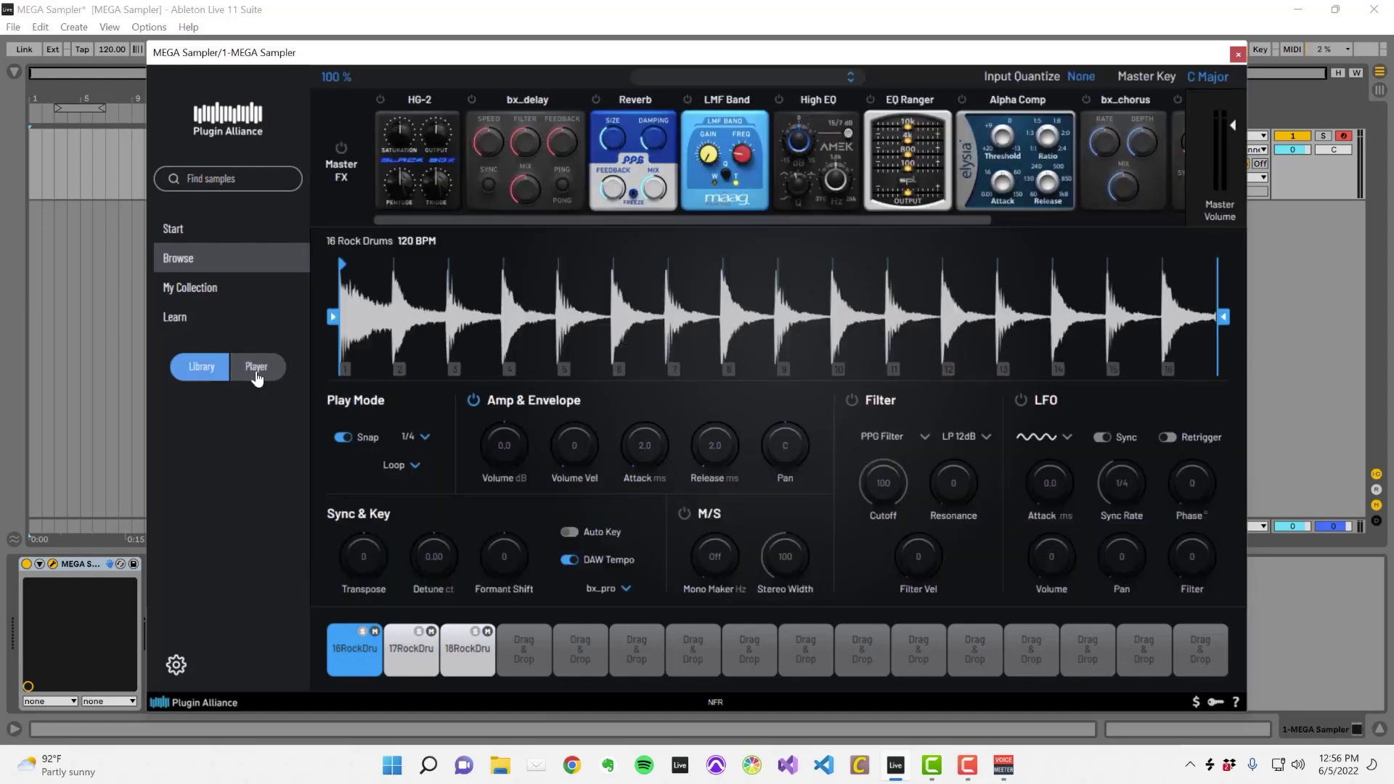
left_click(354, 651)
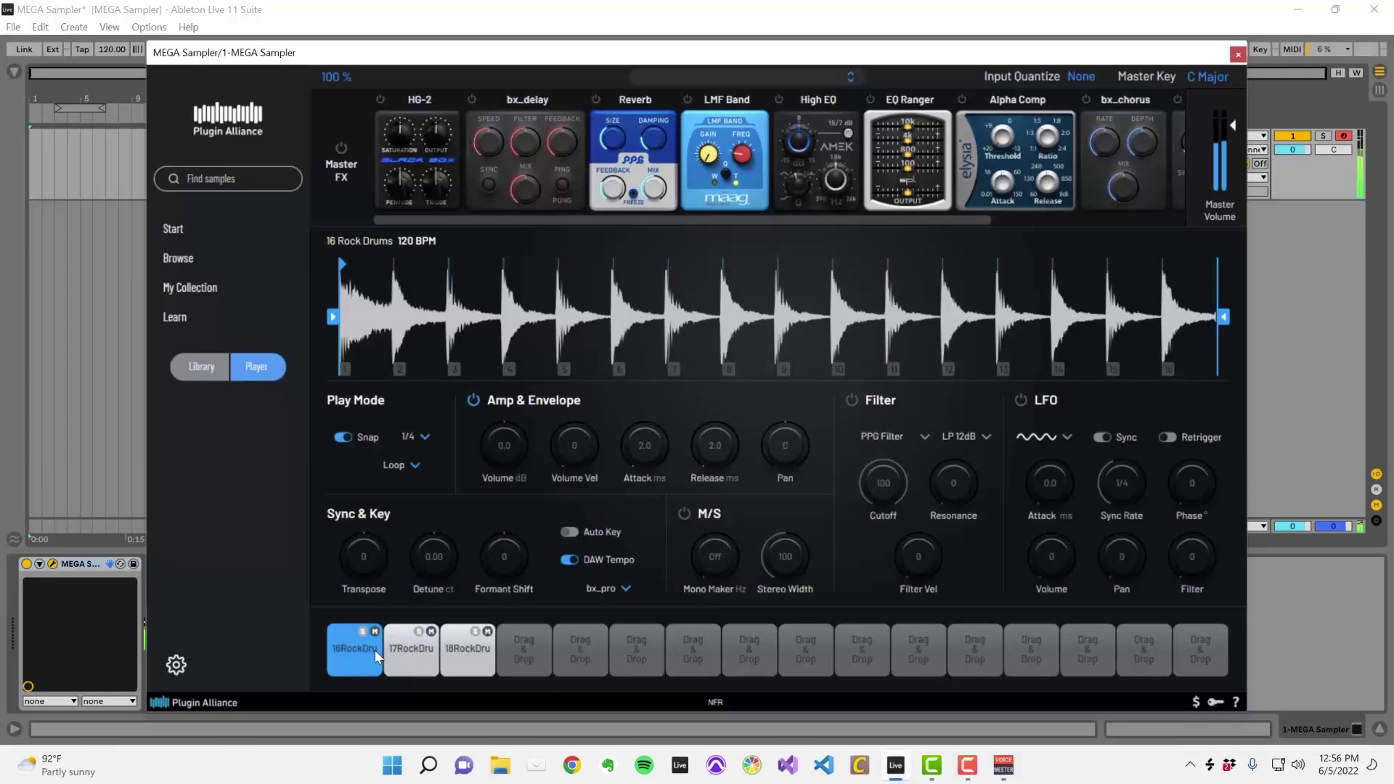
left_click(408, 650)
left_click(408, 650)
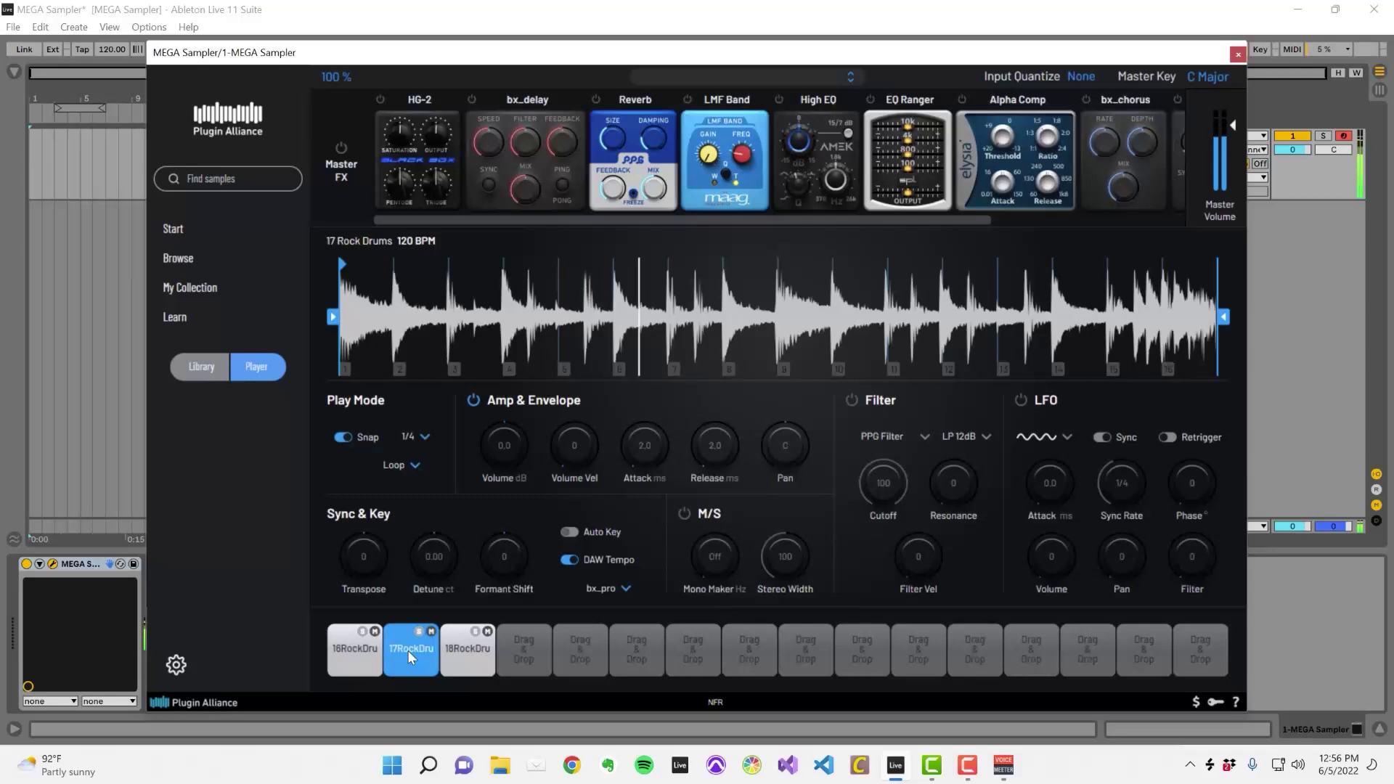
left_click(459, 654)
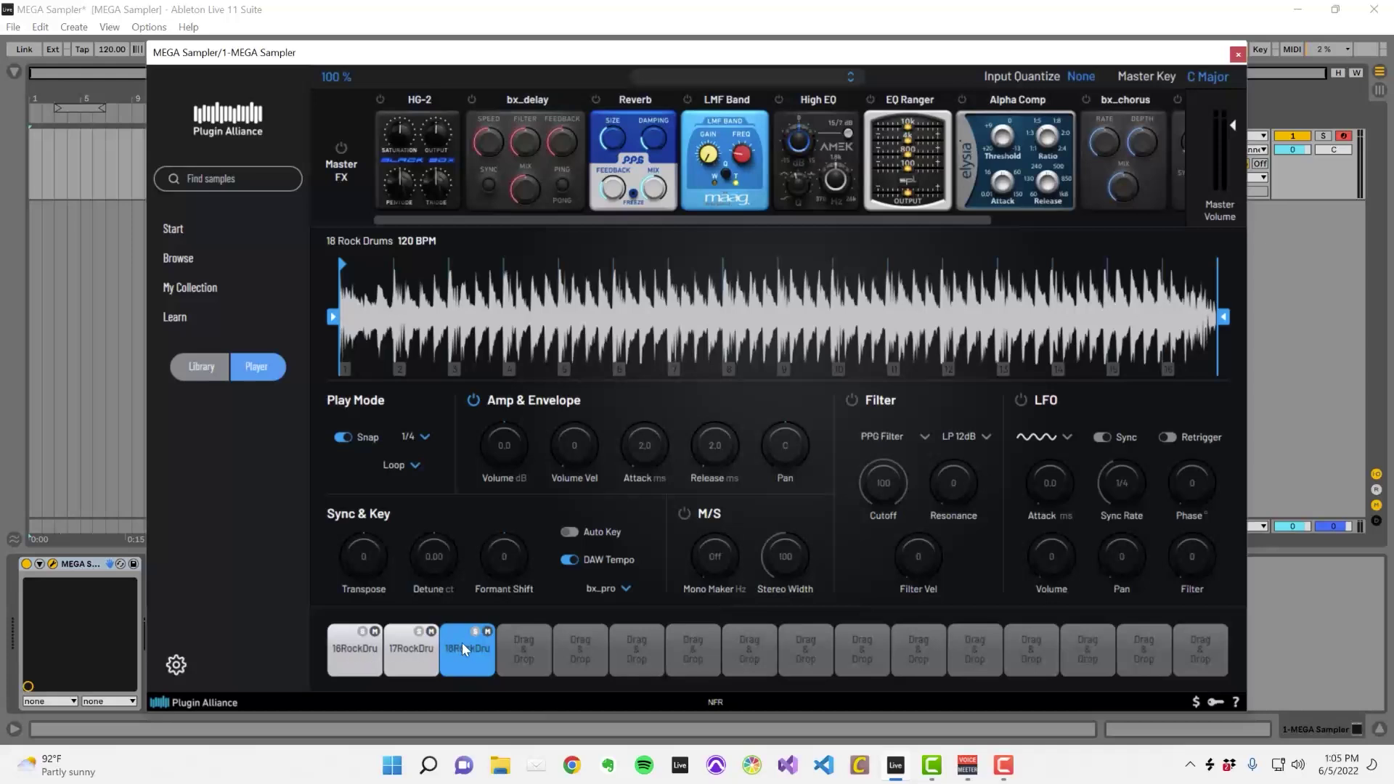
right_click(465, 648)
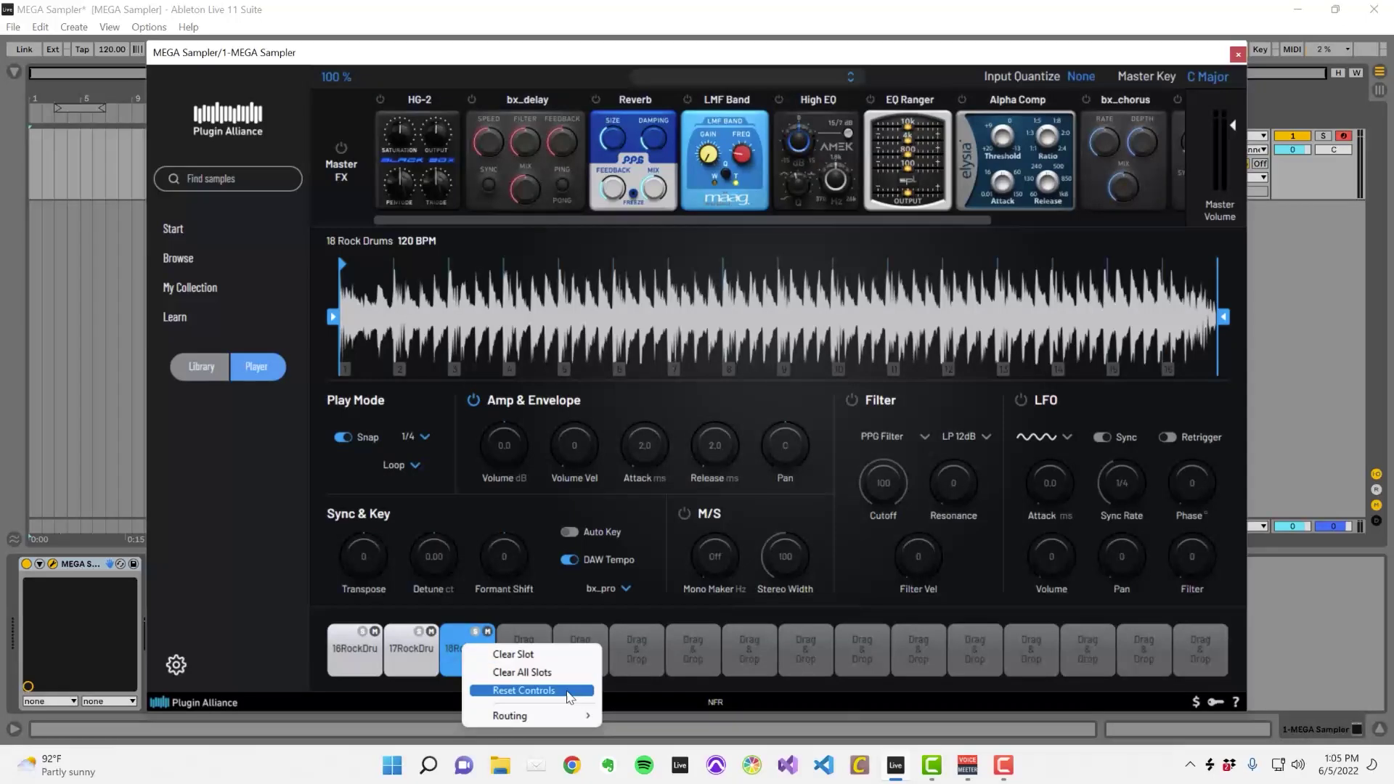
Clear the 18 Rock Drums slot and reset the 17 Rock Drums slot's controls to defaults.
left_click(564, 657)
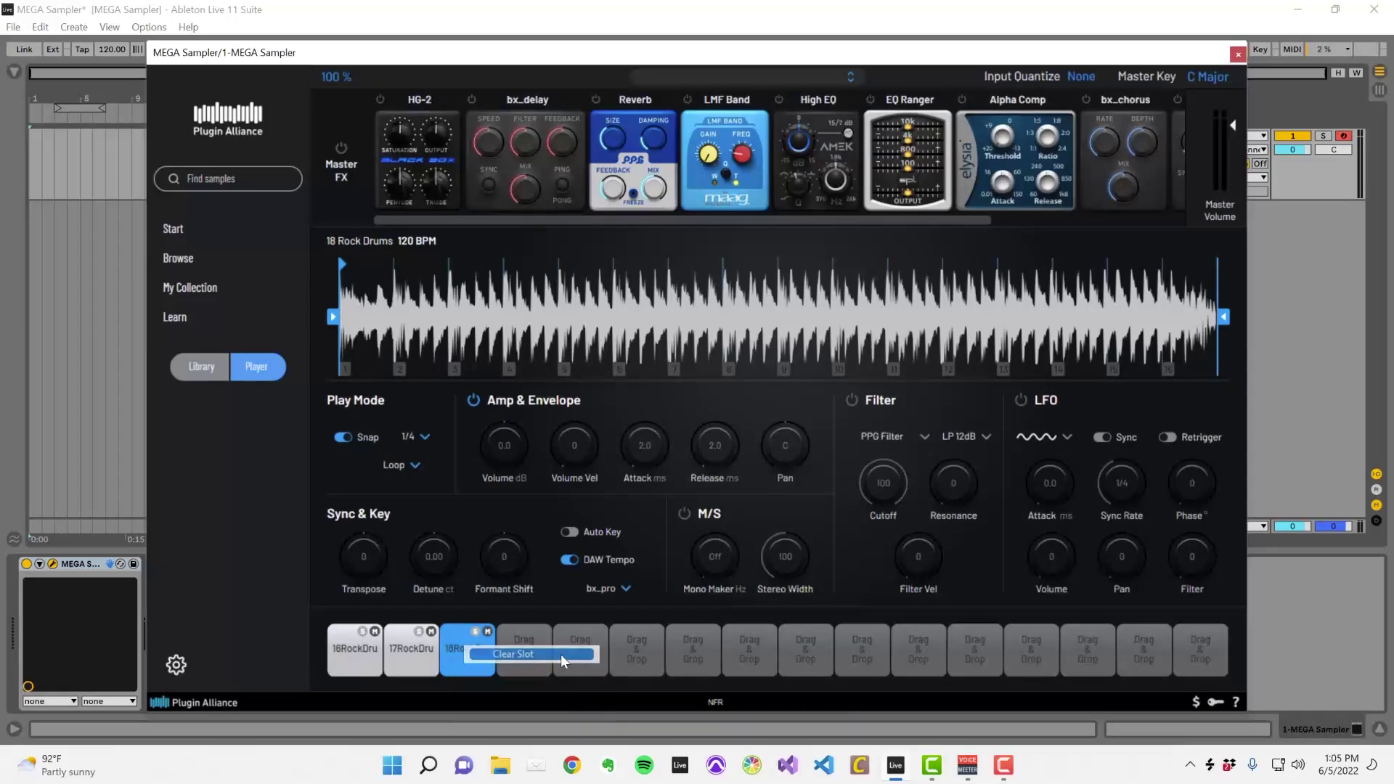
left_click(404, 647)
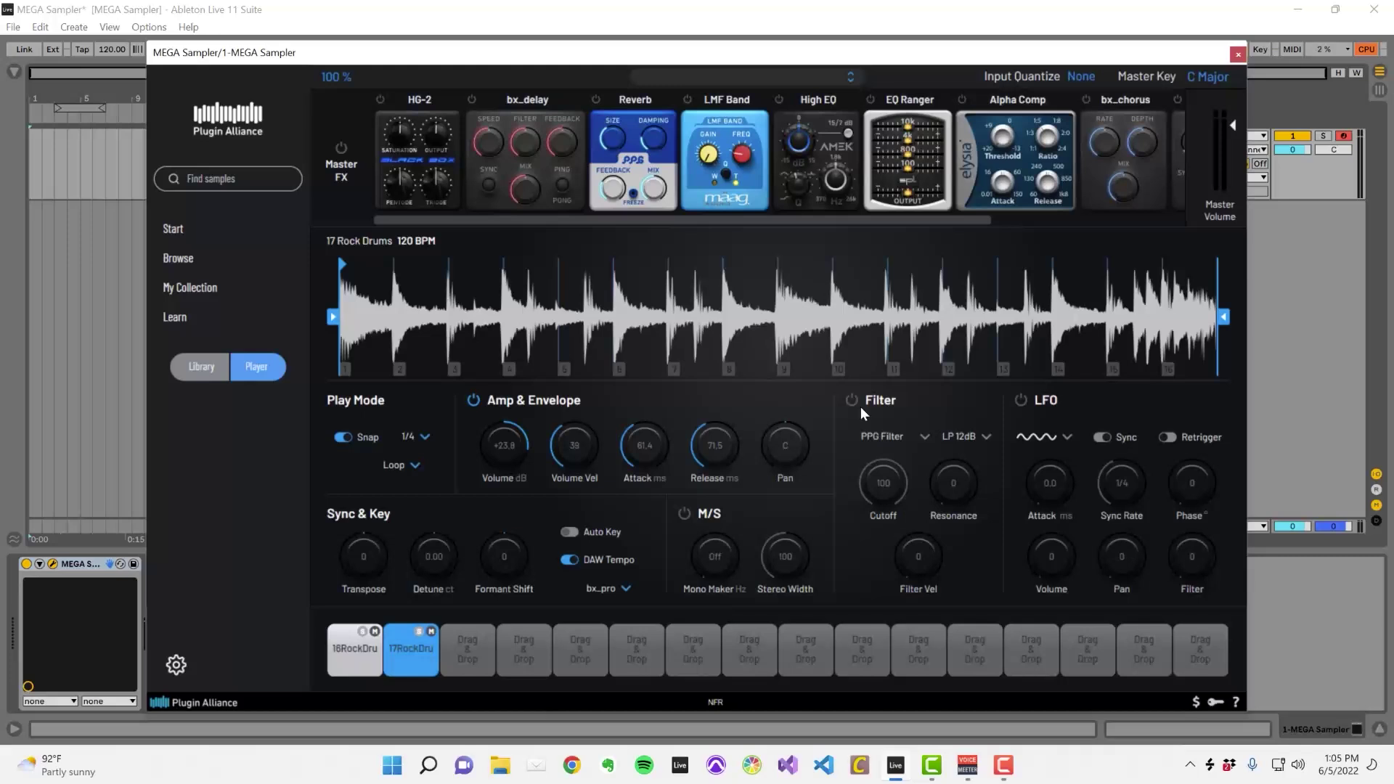
right_click(415, 650)
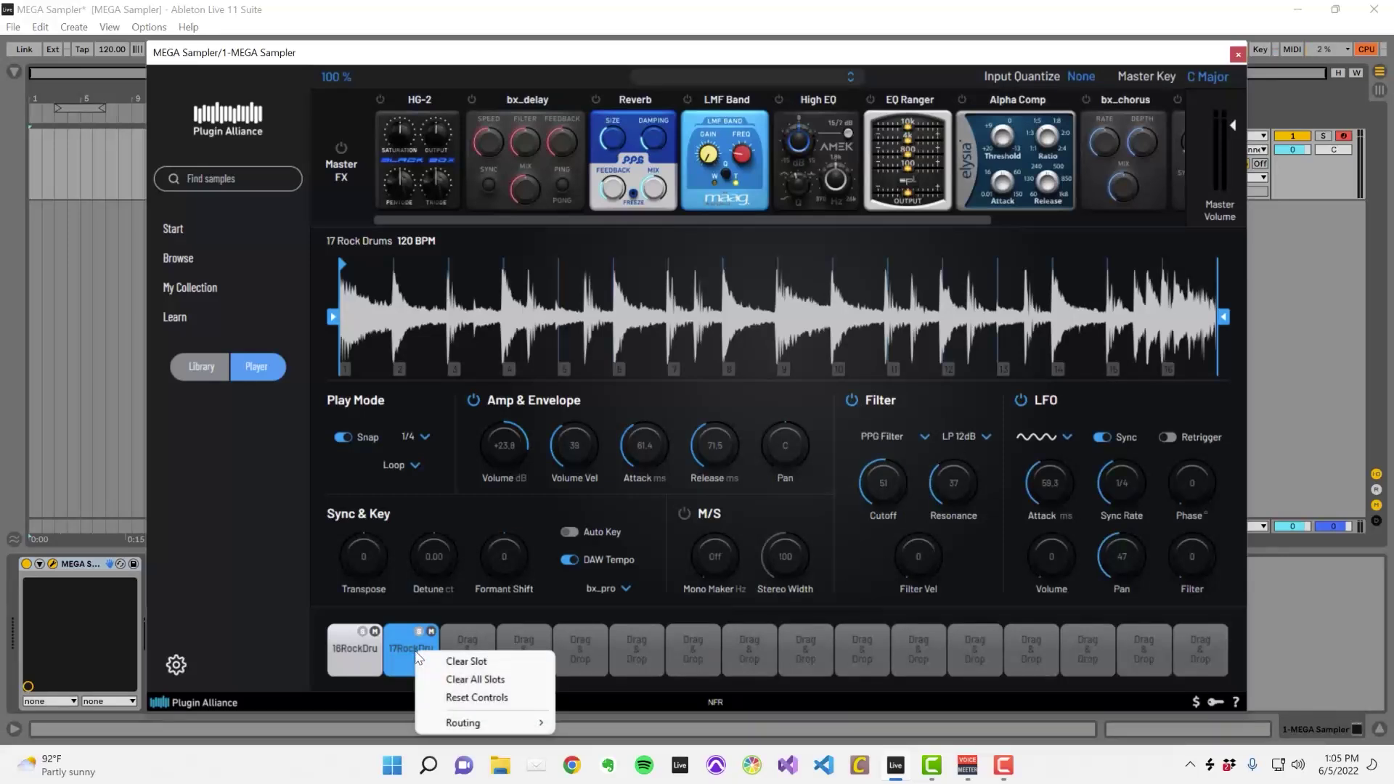
left_click(520, 697)
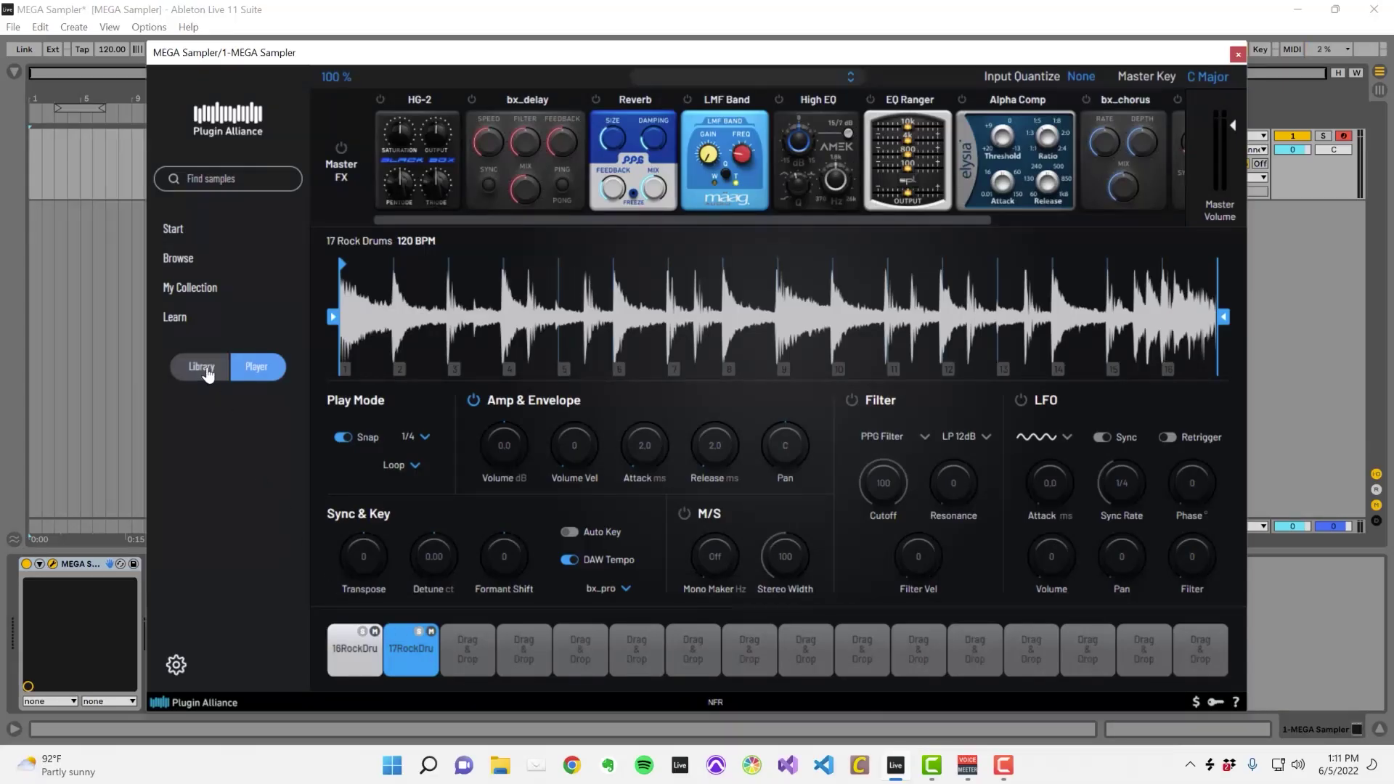
In the Creative packs, preview Liquid Energy and Infinite Escape, then open Infinite Escape Selection.
left_click(204, 369)
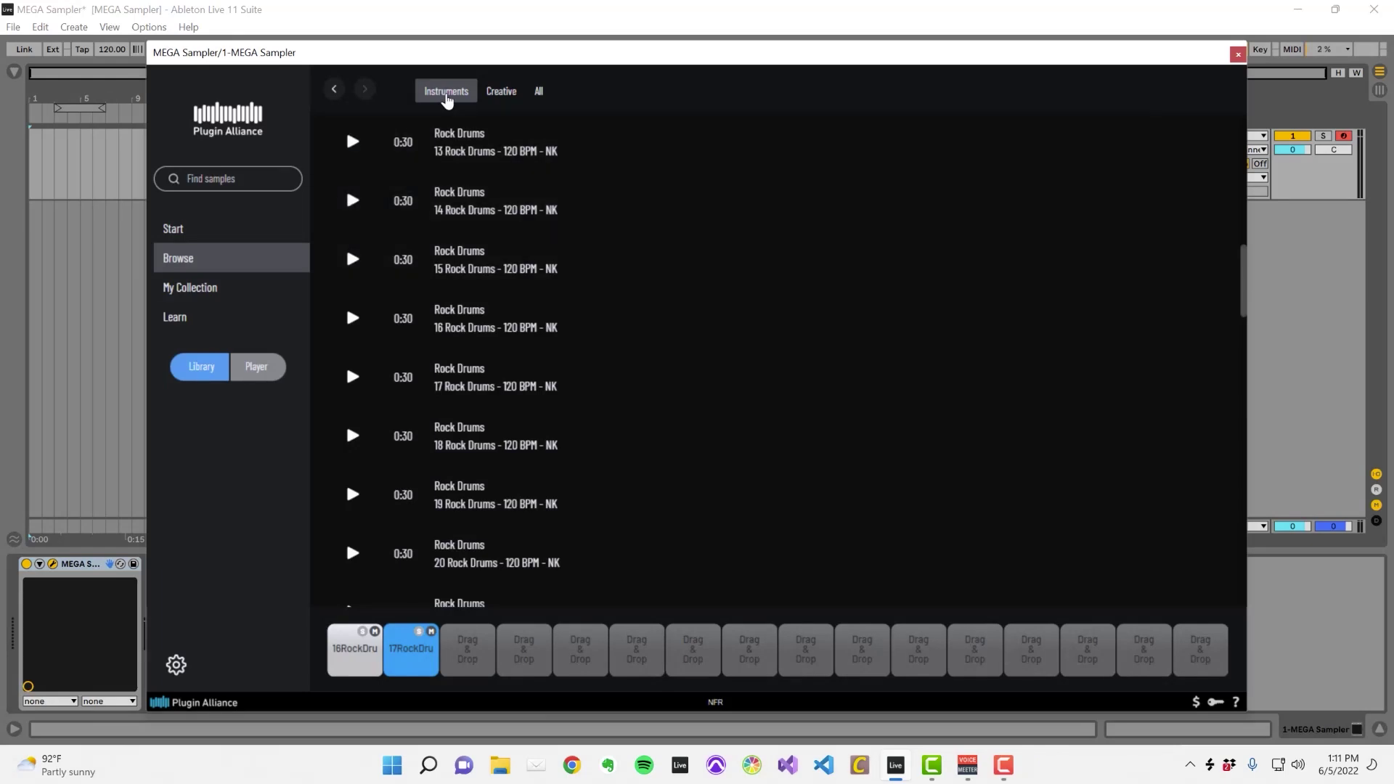
left_click(446, 93)
left_click(495, 93)
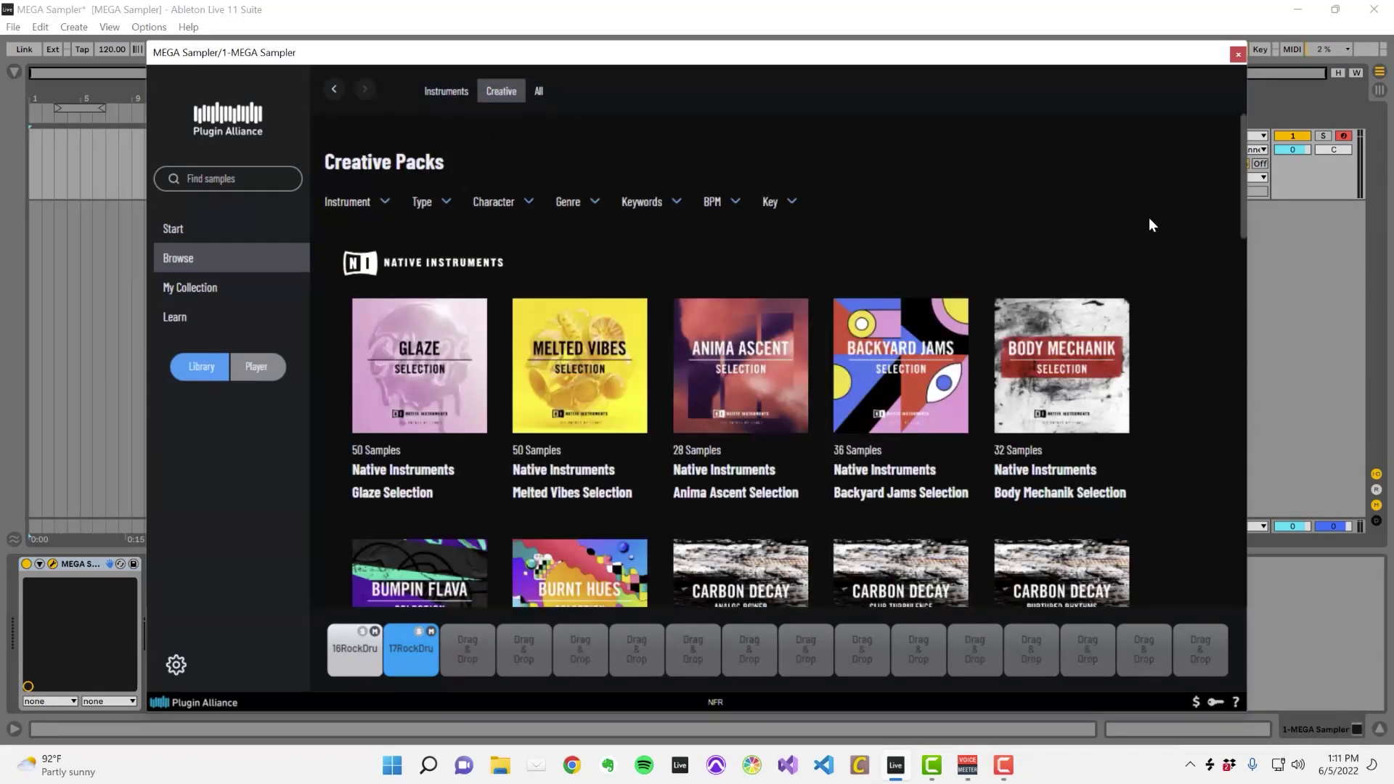
left_click_drag(1244, 203, 1227, 464)
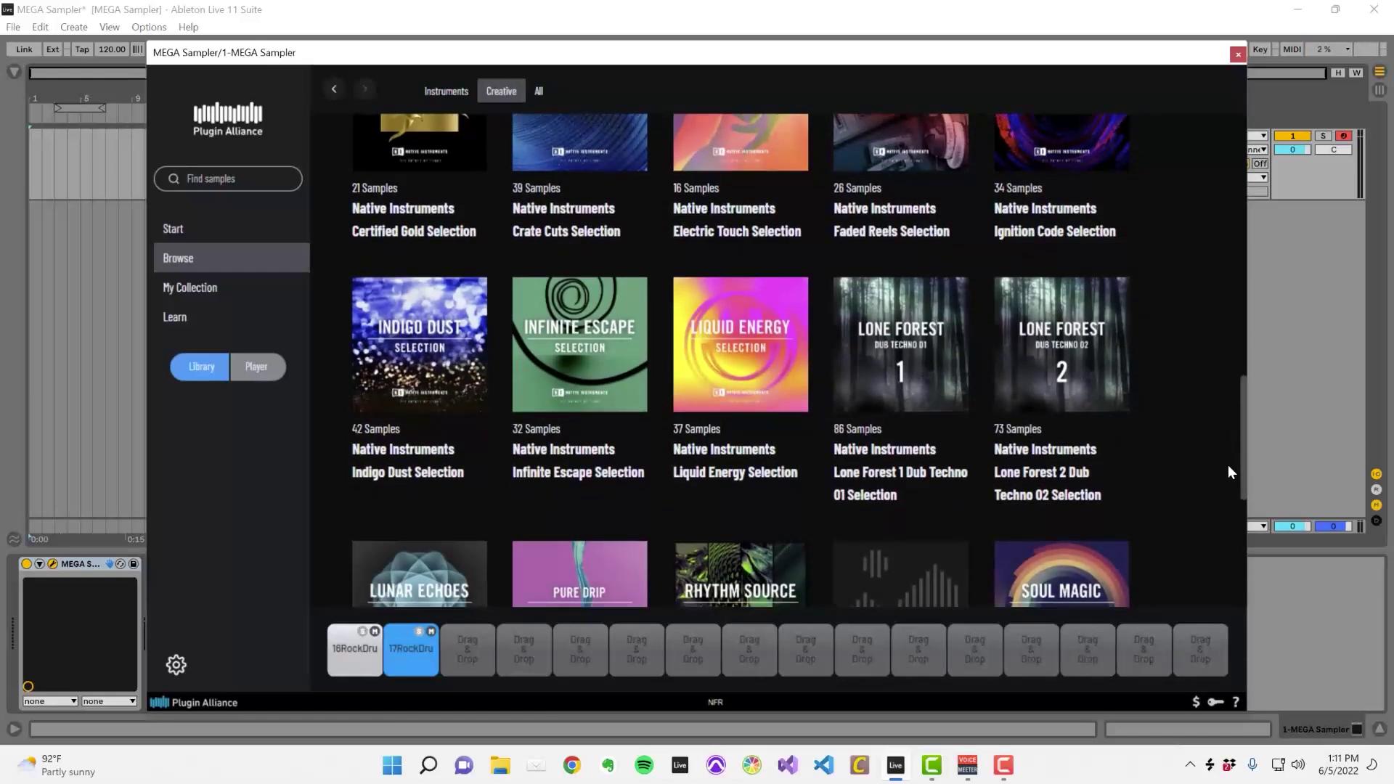
left_click(741, 344)
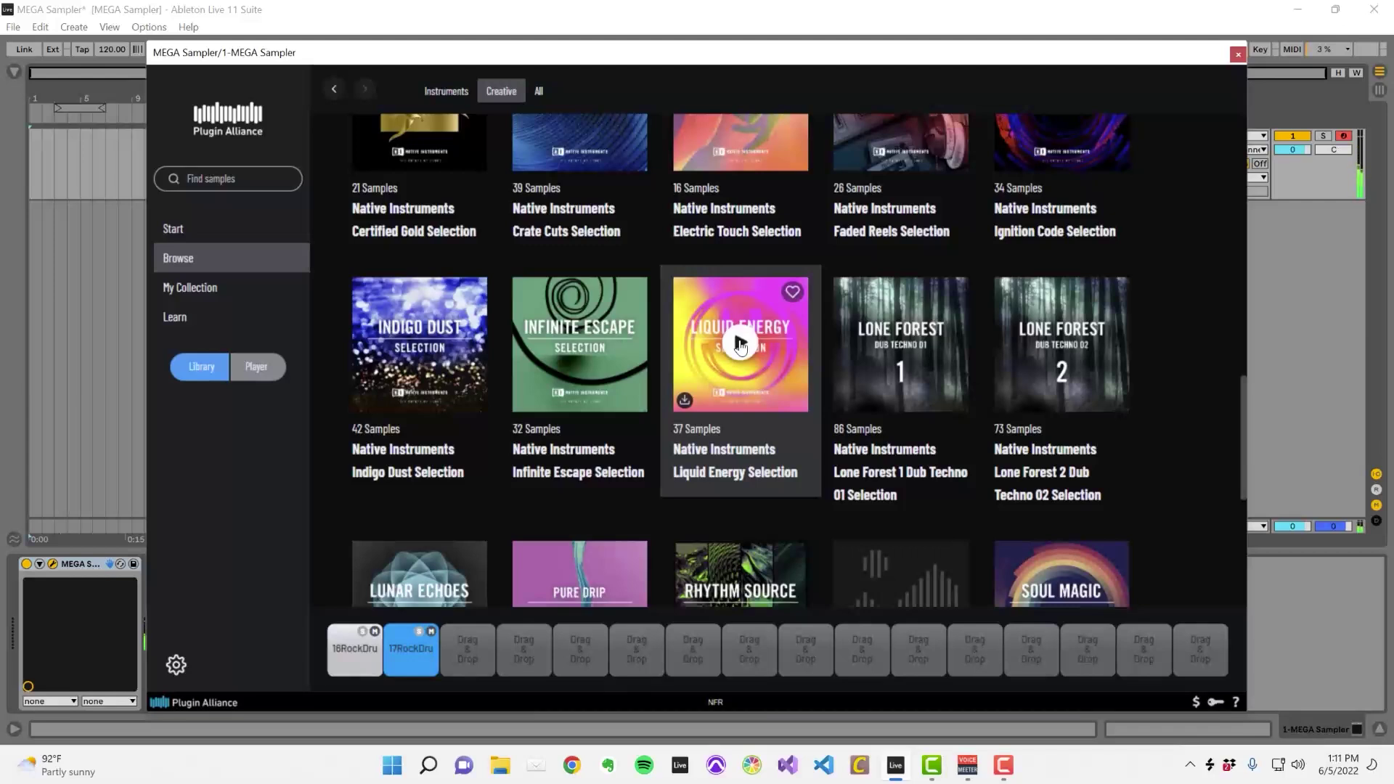
left_click(580, 344)
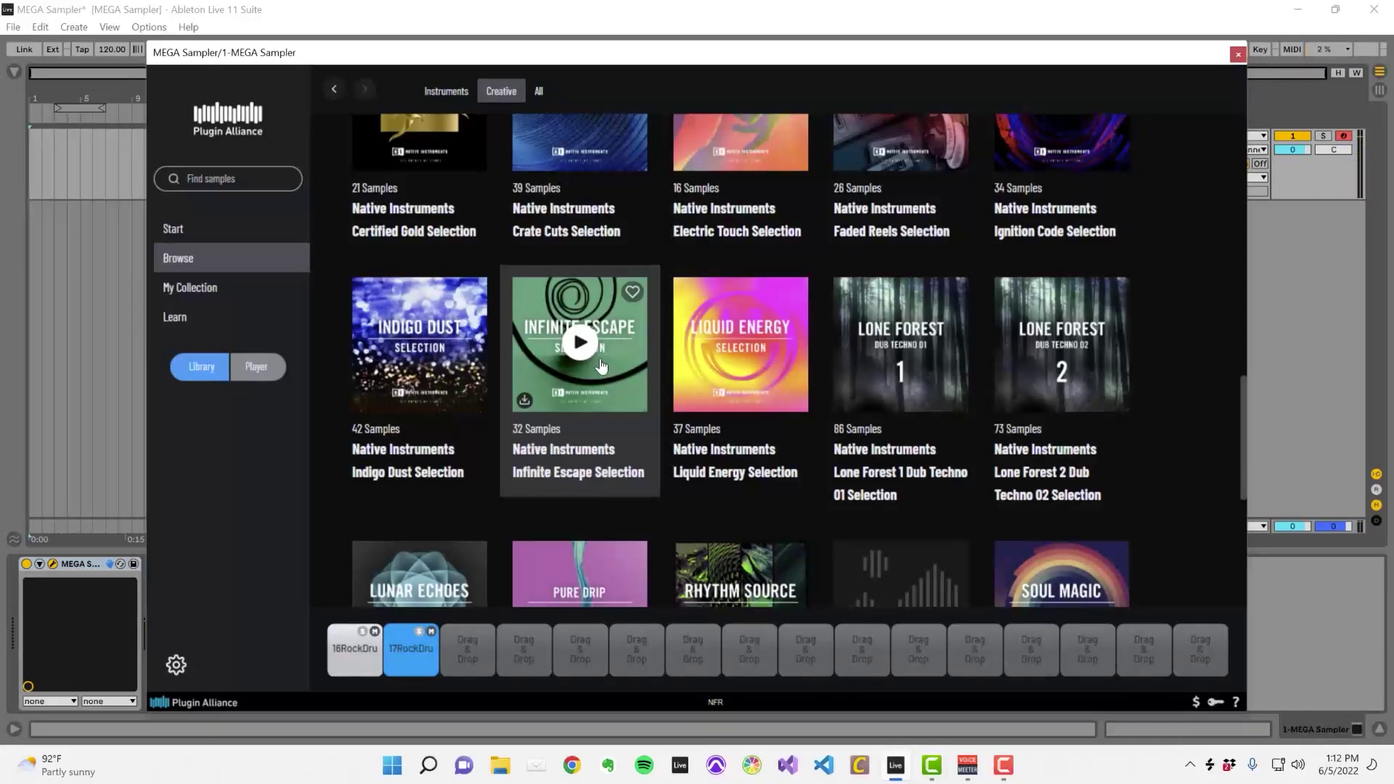
left_click(625, 390)
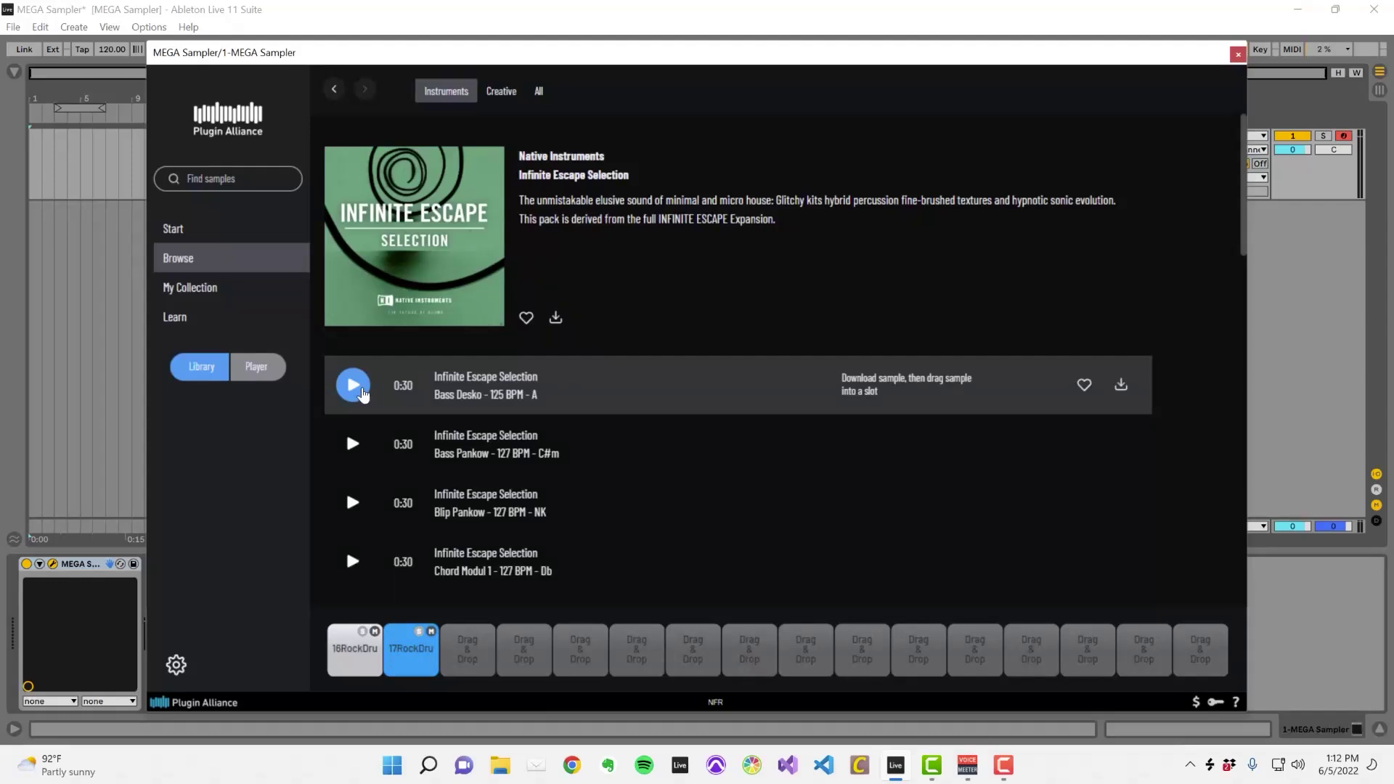
Preview the Bass Desko, Blip Pankow and Drums Pankow samples.
left_click(354, 392)
left_click(352, 443)
left_click(354, 505)
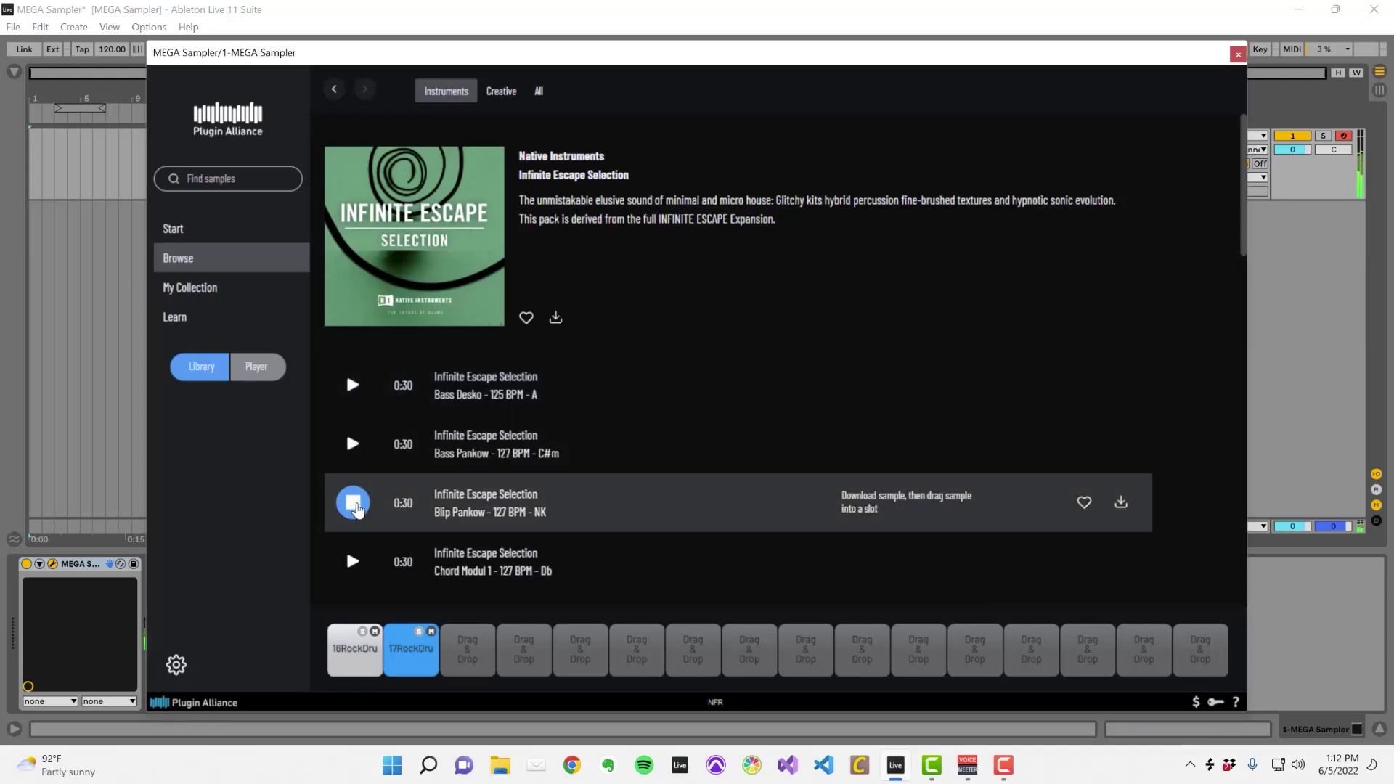
left_click(355, 504)
scroll(356, 508, "down", 5)
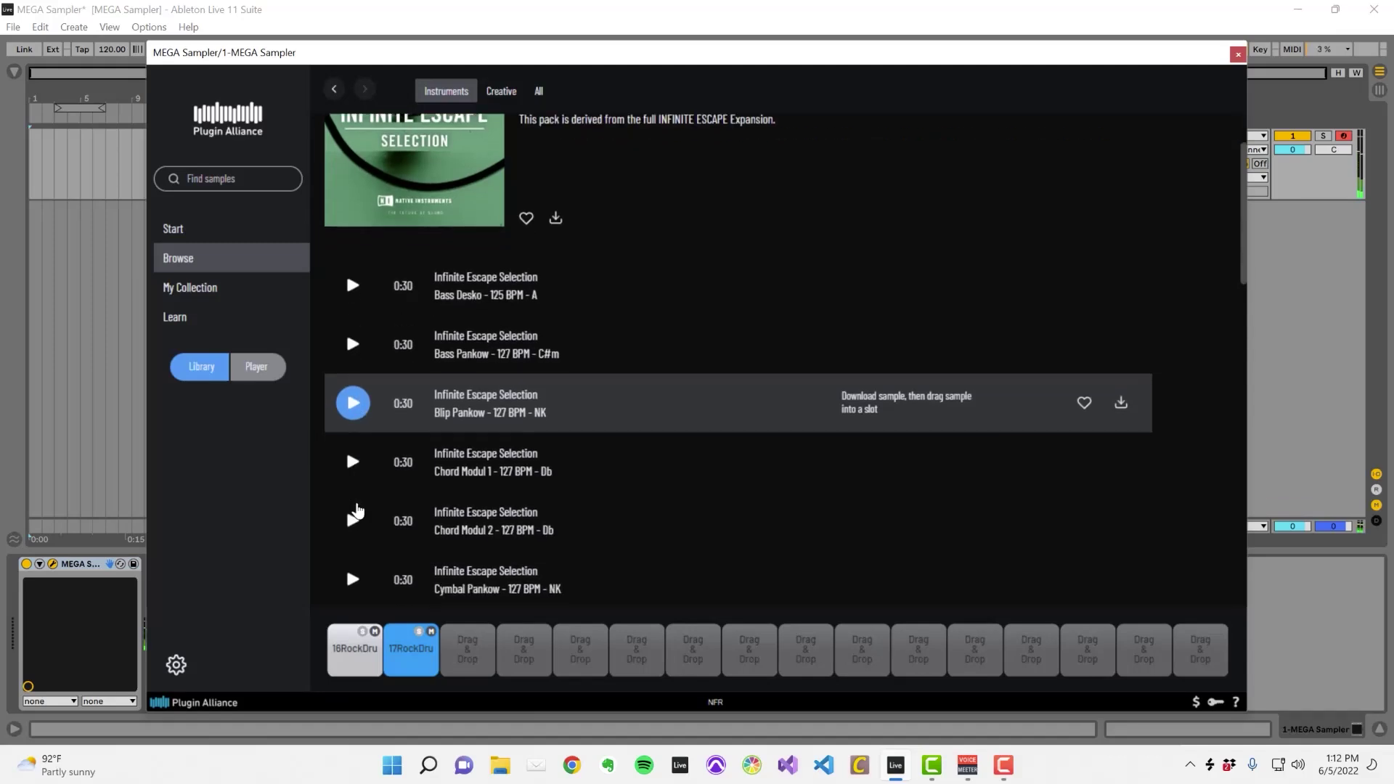
left_click(358, 489)
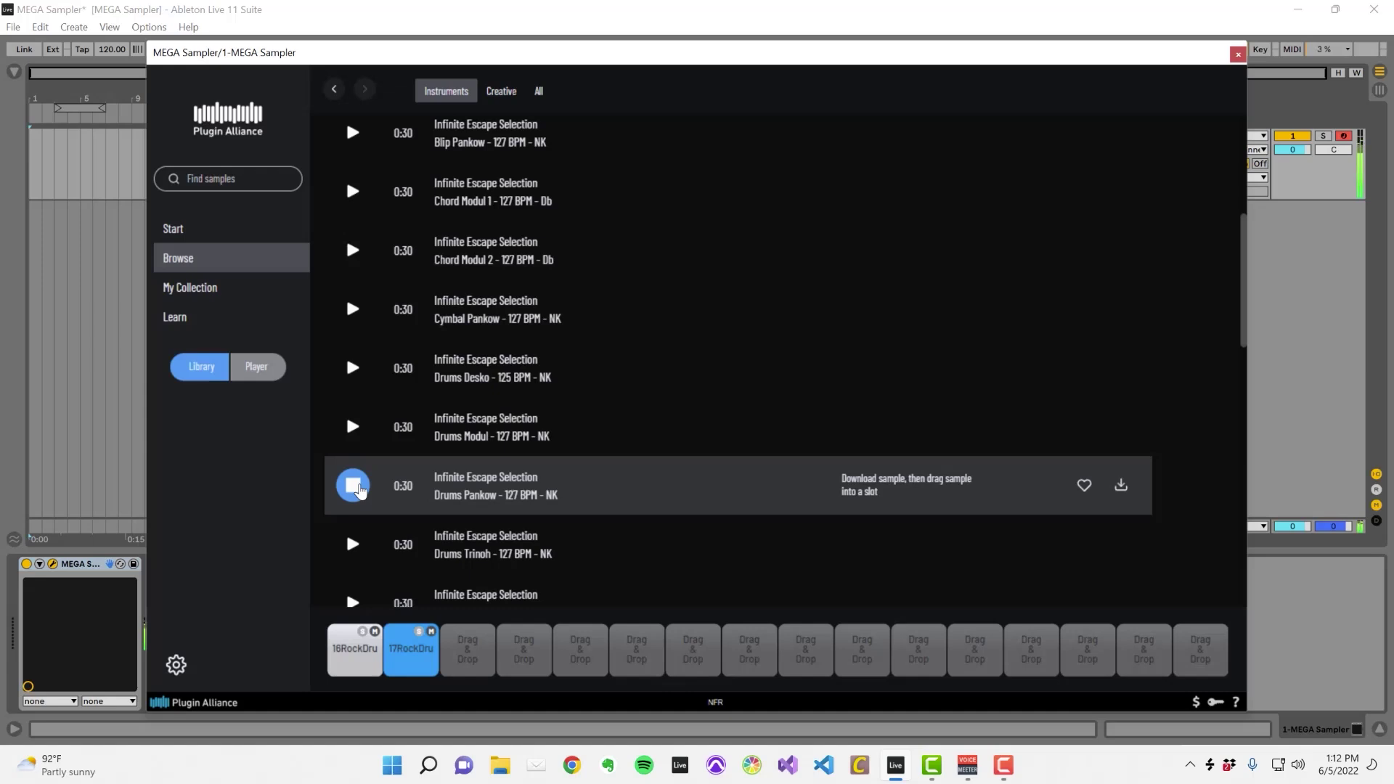
left_click(359, 490)
Download Drums Pankow, Bass Pankow and Chord Modul 1, placing the latter two in slots 2 and 3.
left_click(1120, 485)
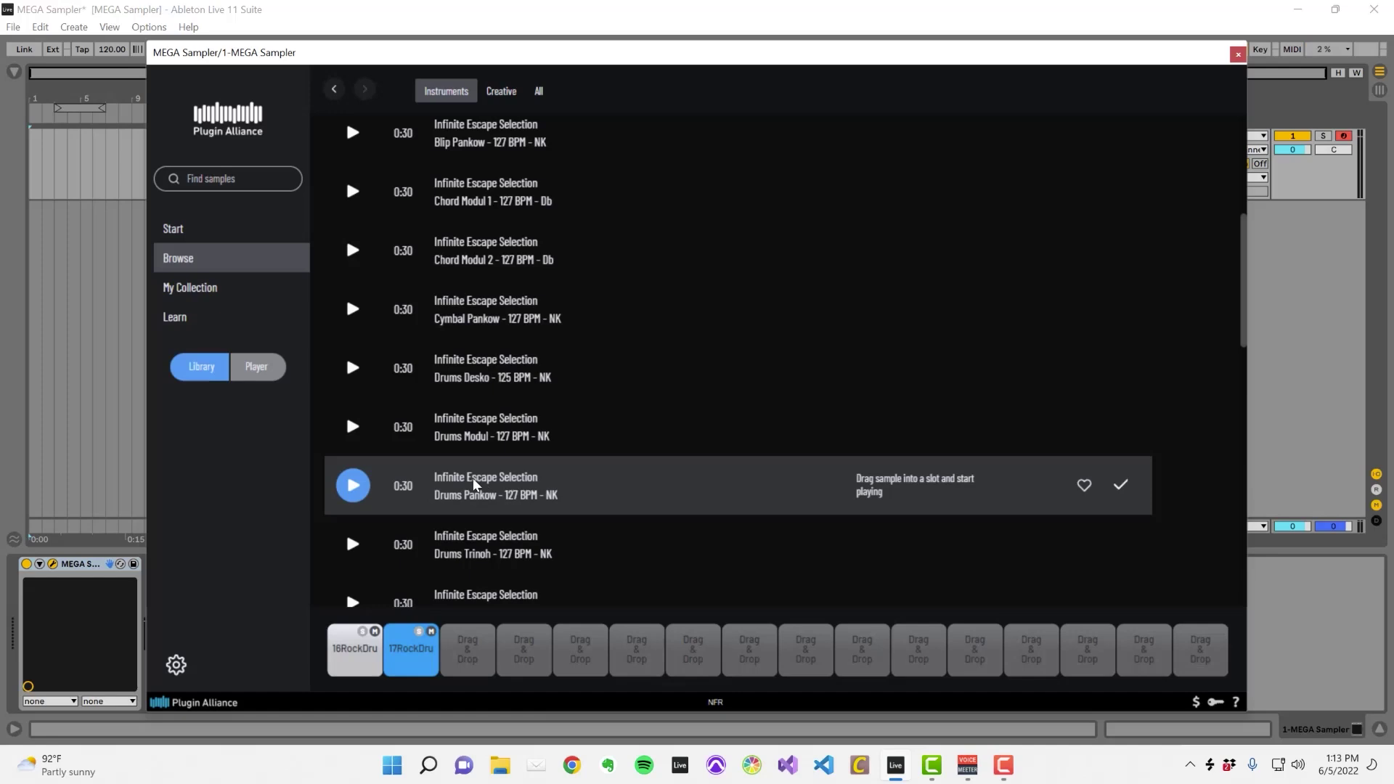
scroll(486, 465, "up", 5)
left_click(1121, 369)
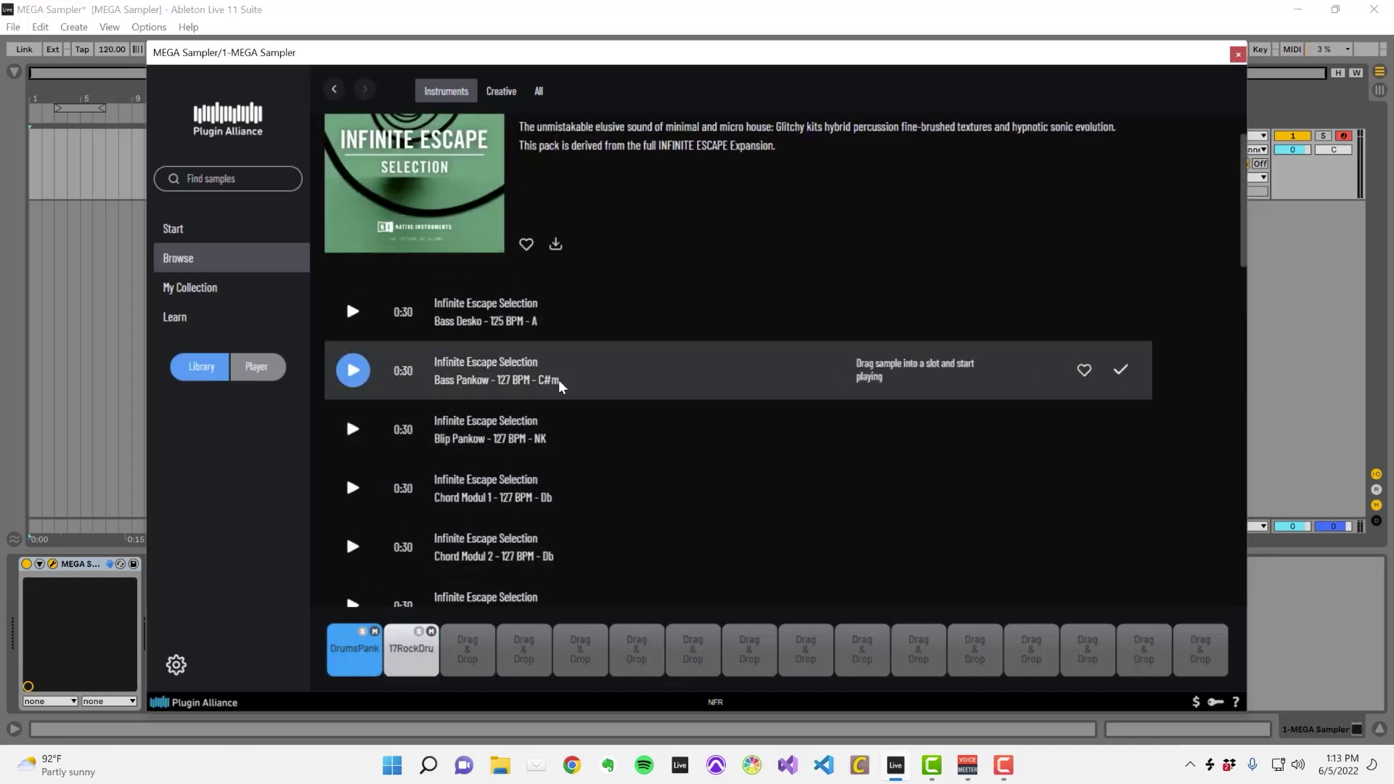
left_click_drag(563, 386, 411, 650)
left_click(1121, 487)
left_click_drag(1120, 487, 477, 648)
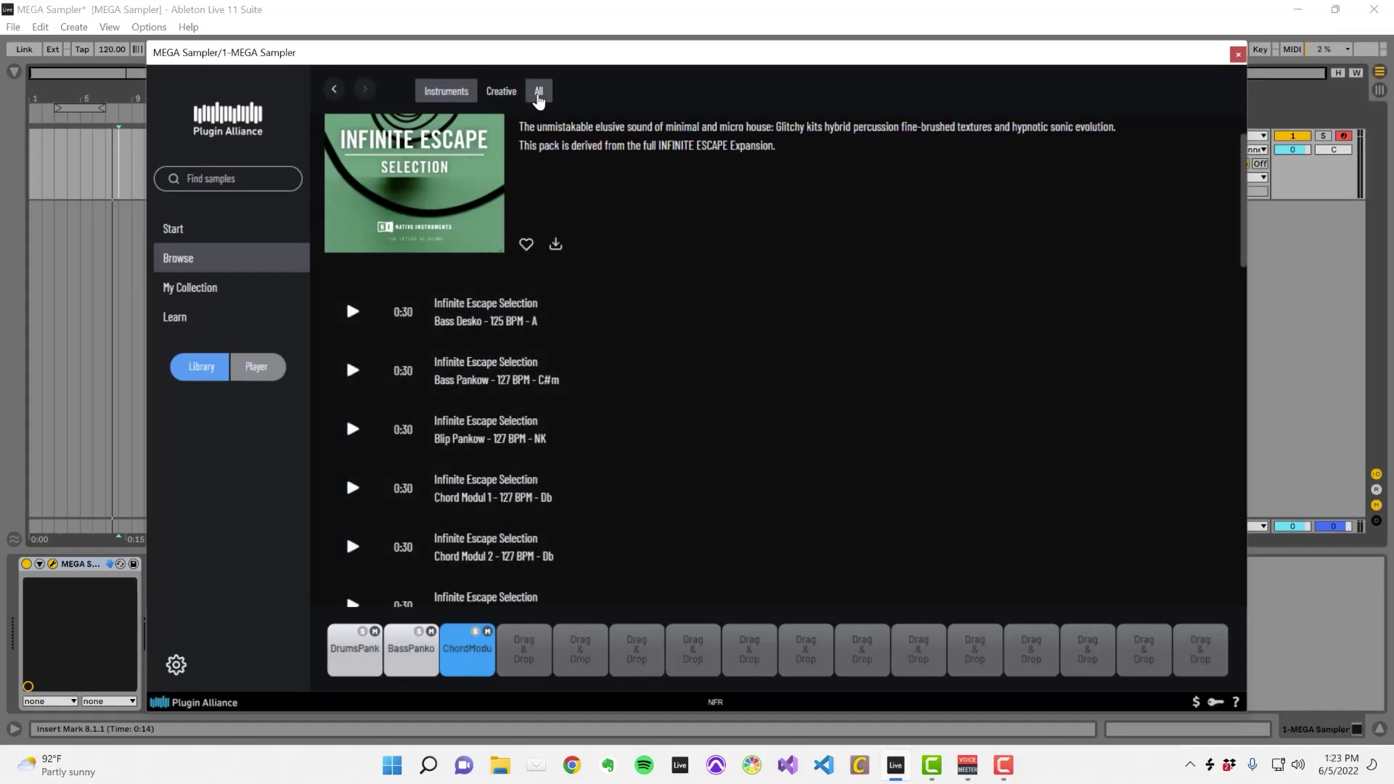
Show all library samples filtered to the Drums instrument.
left_click(537, 93)
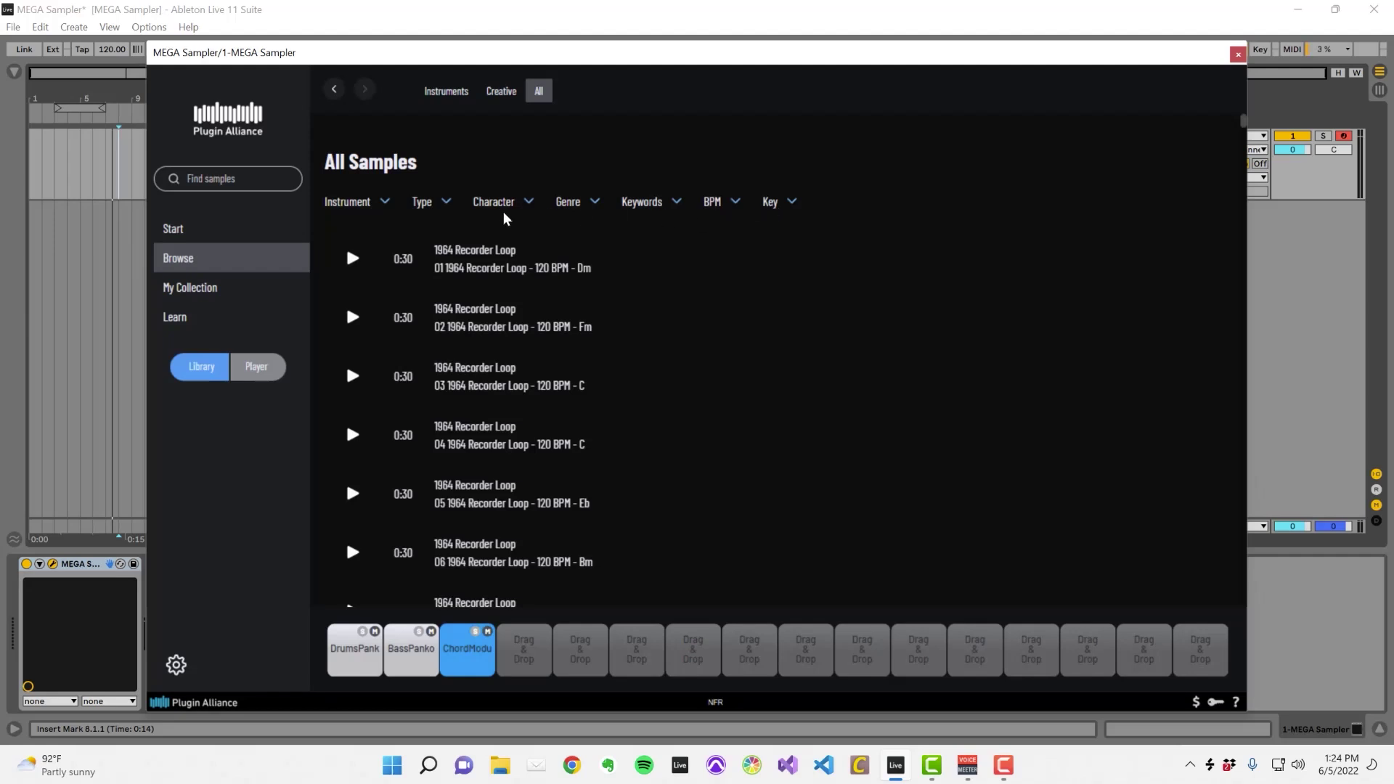
left_click(383, 209)
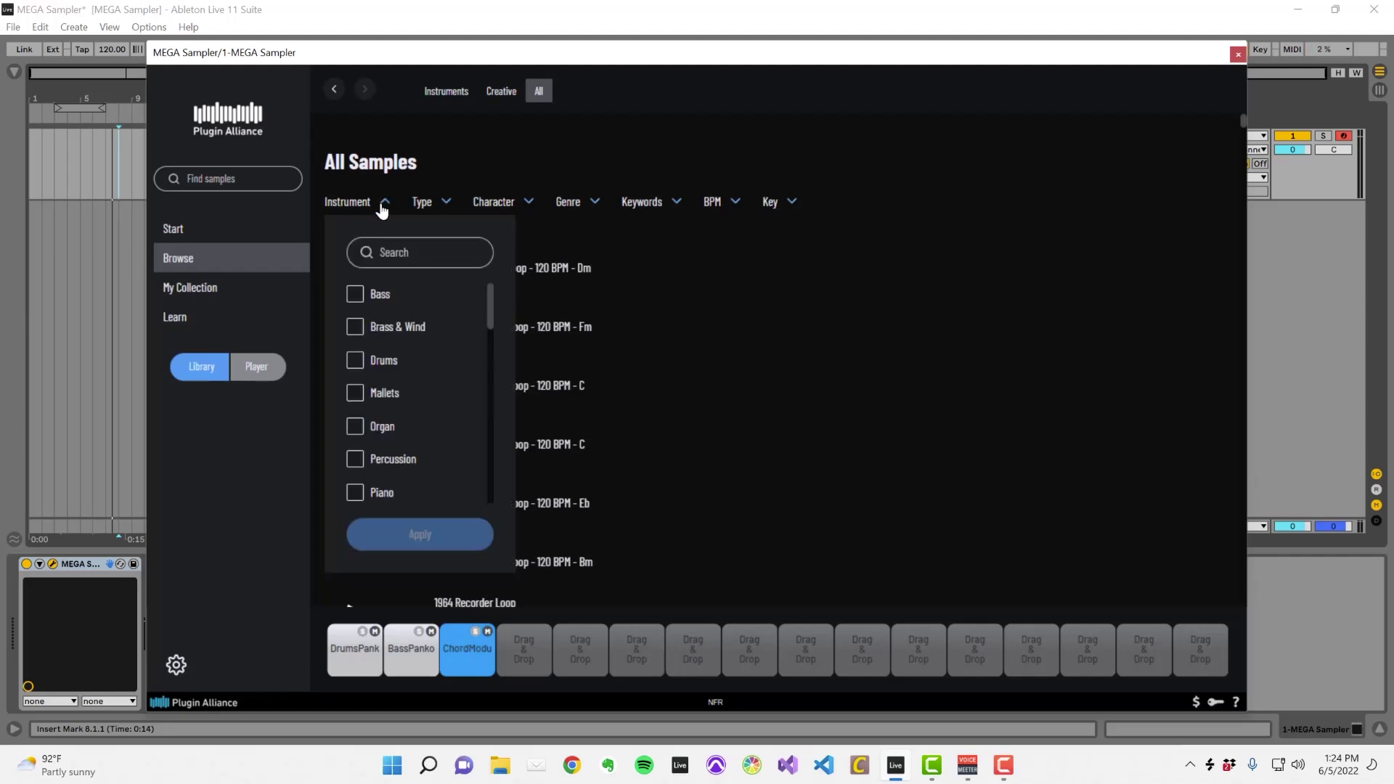
left_click(387, 362)
left_click(429, 538)
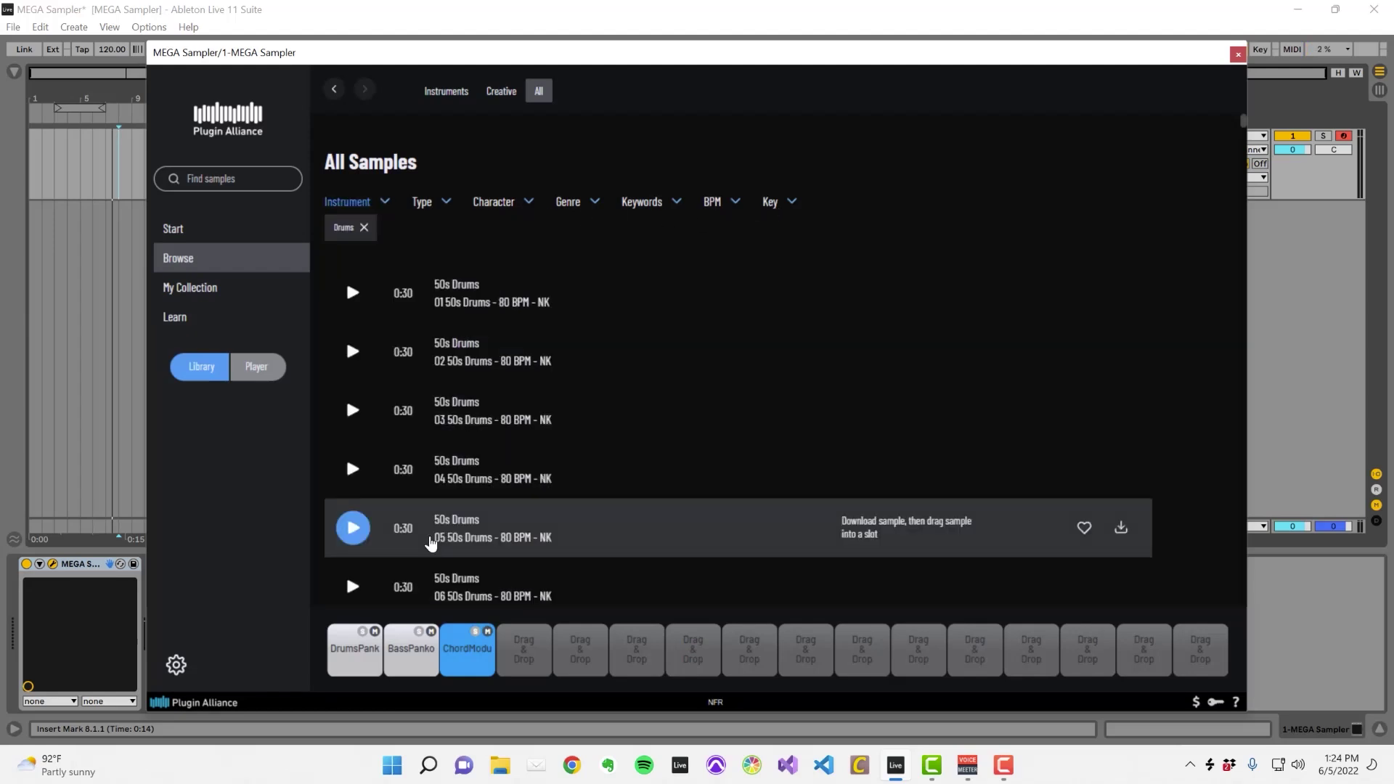
Preview the 02 50s Drums loop and download it.
left_click(351, 351)
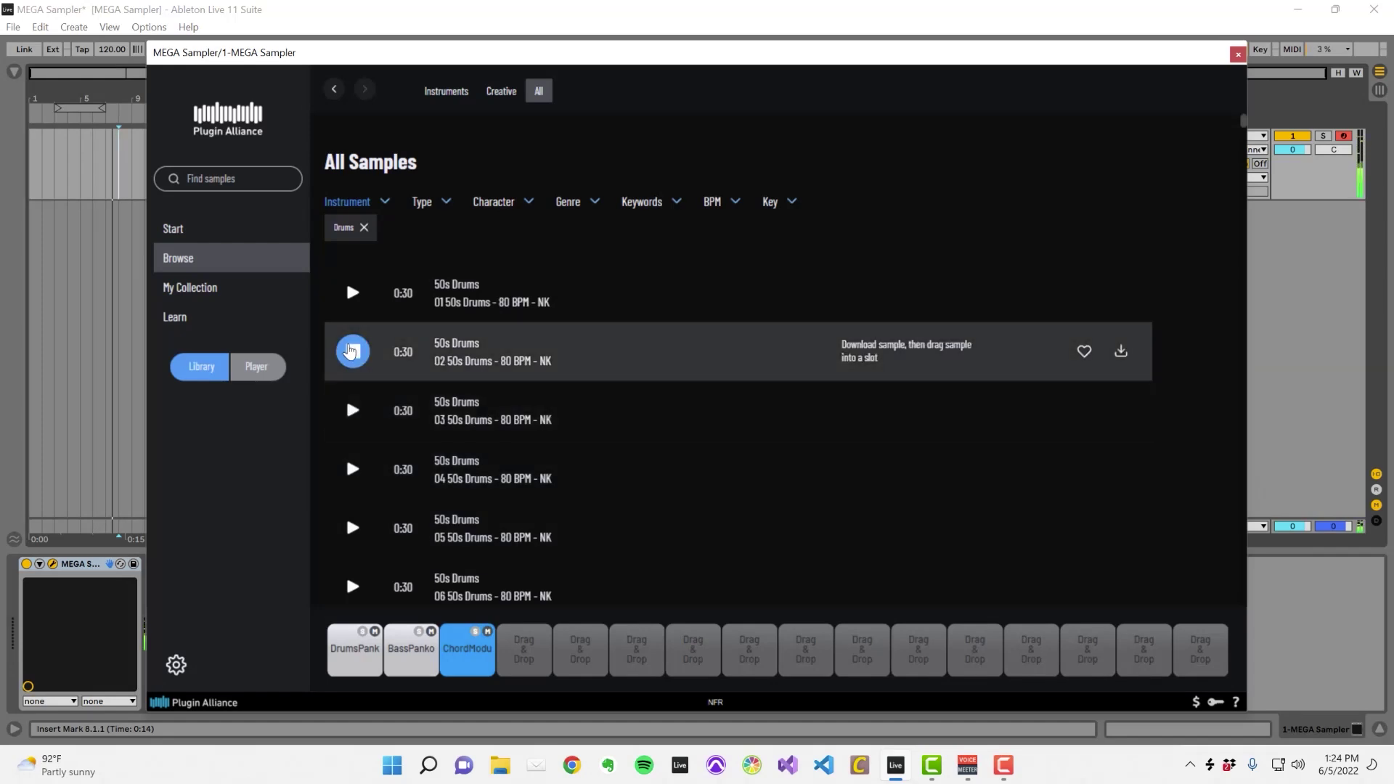
left_click(350, 351)
left_click(1121, 351)
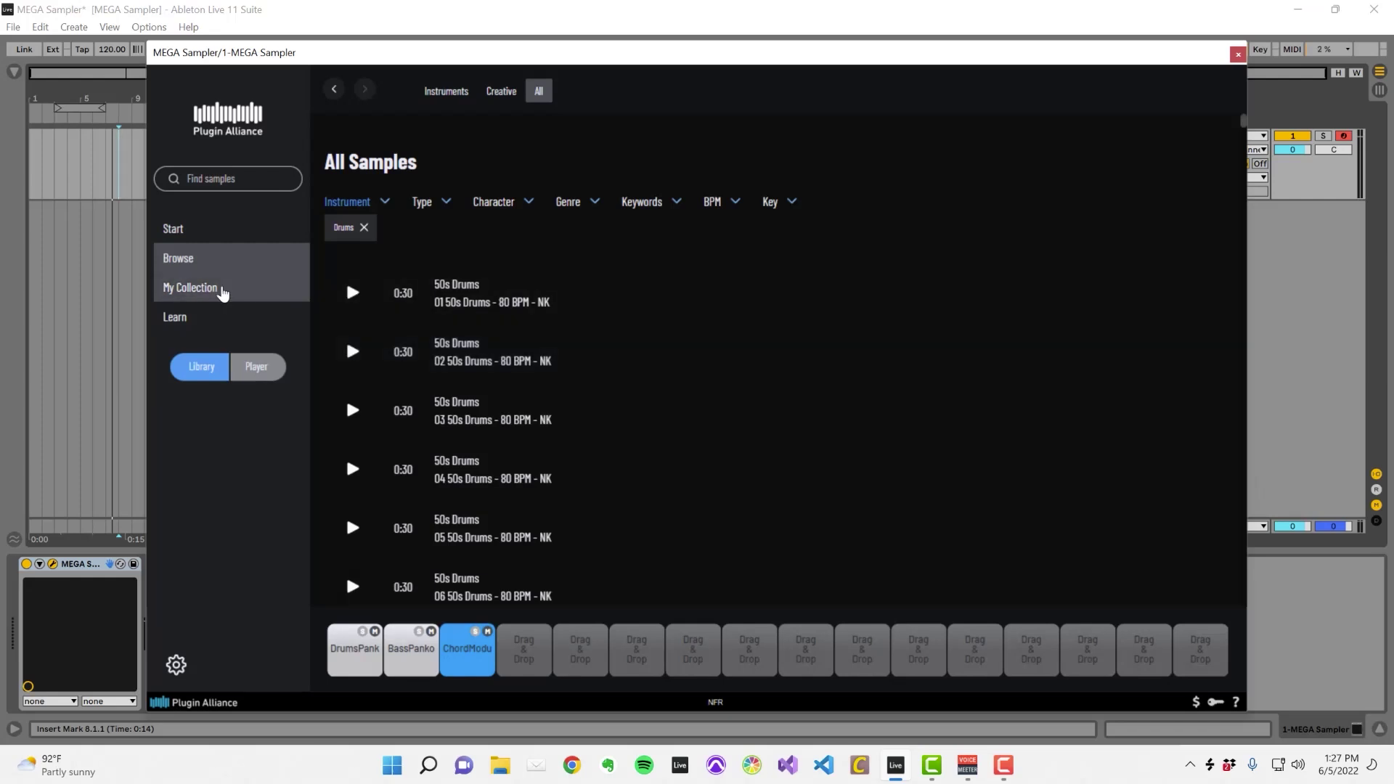
Add the Melted Vibes Selection pack to favourites.
left_click(221, 290)
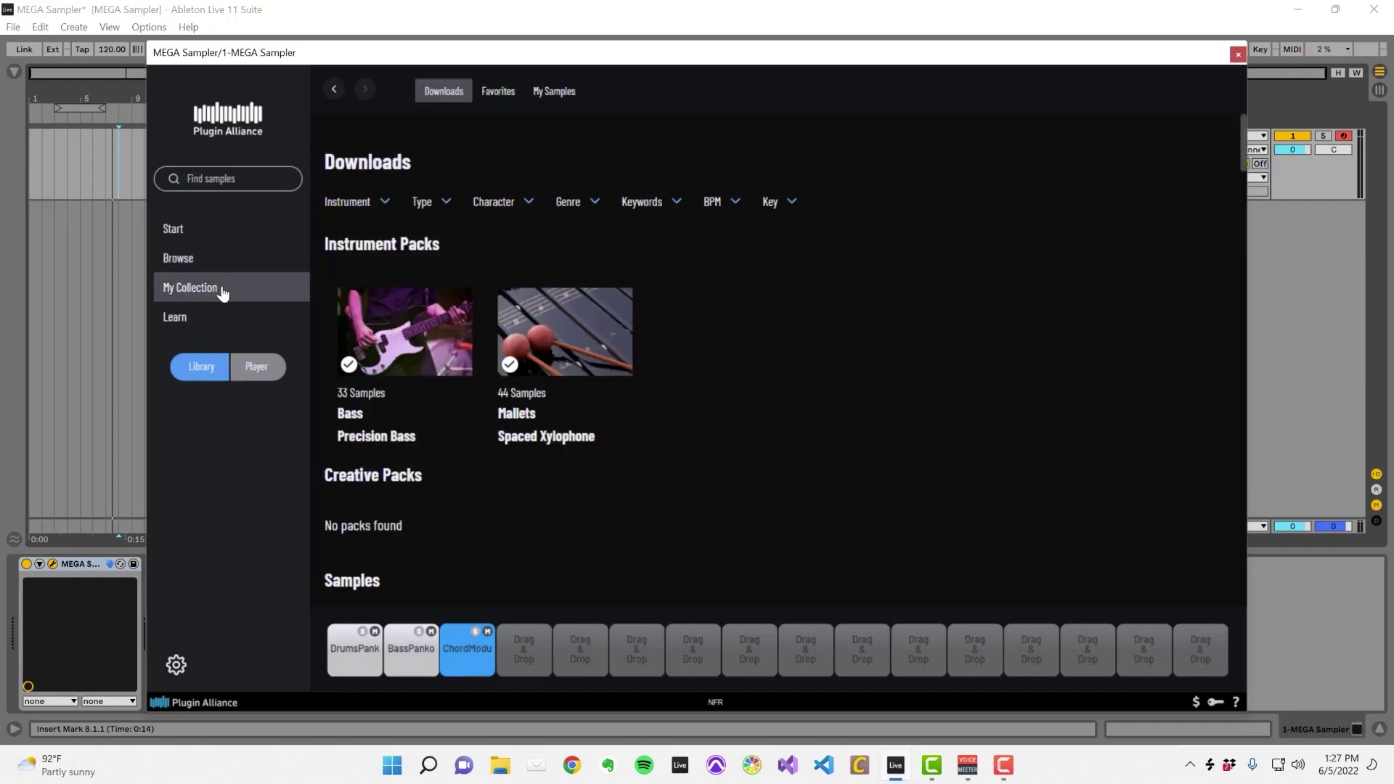
scroll(772, 362, "down", 4)
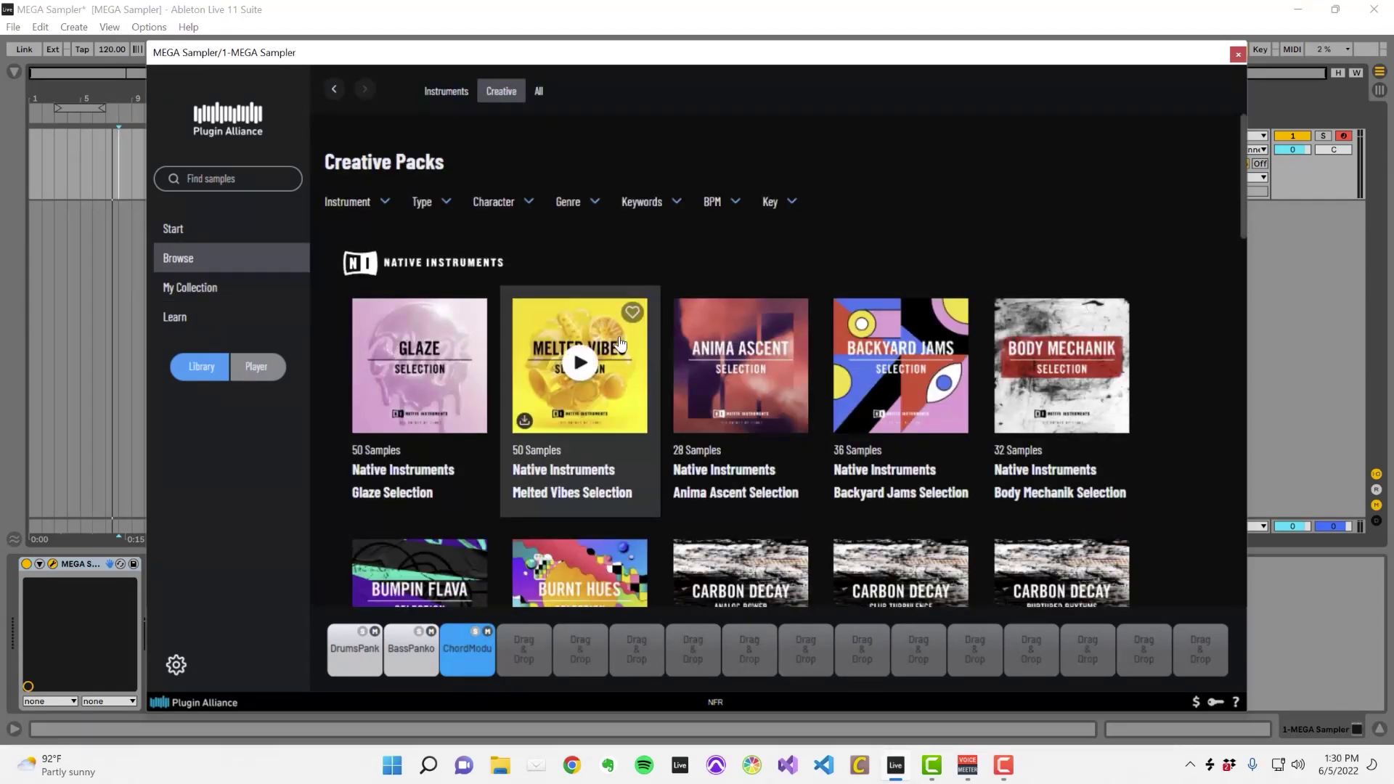
left_click(633, 314)
Open Melted Vibes Selection from My Collection's Favorites.
left_click(263, 289)
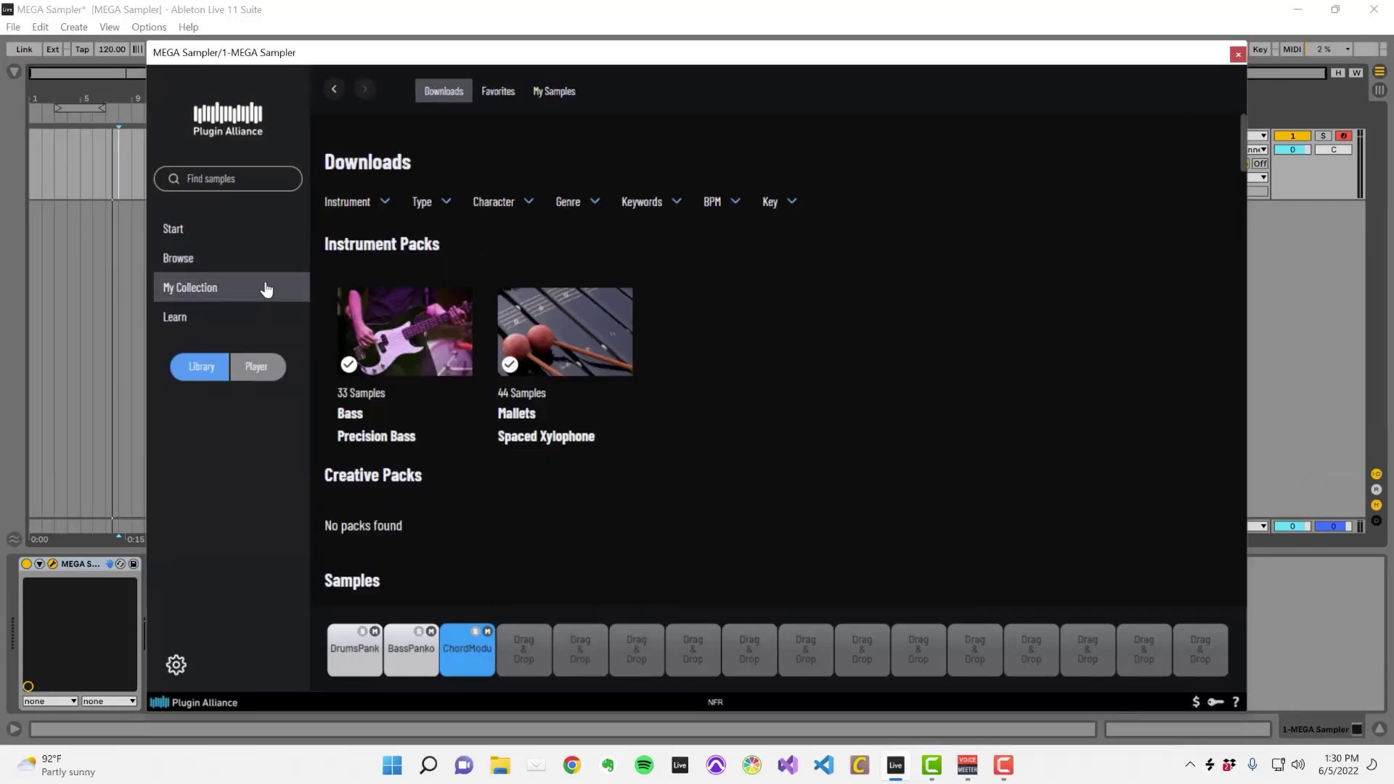
left_click(497, 92)
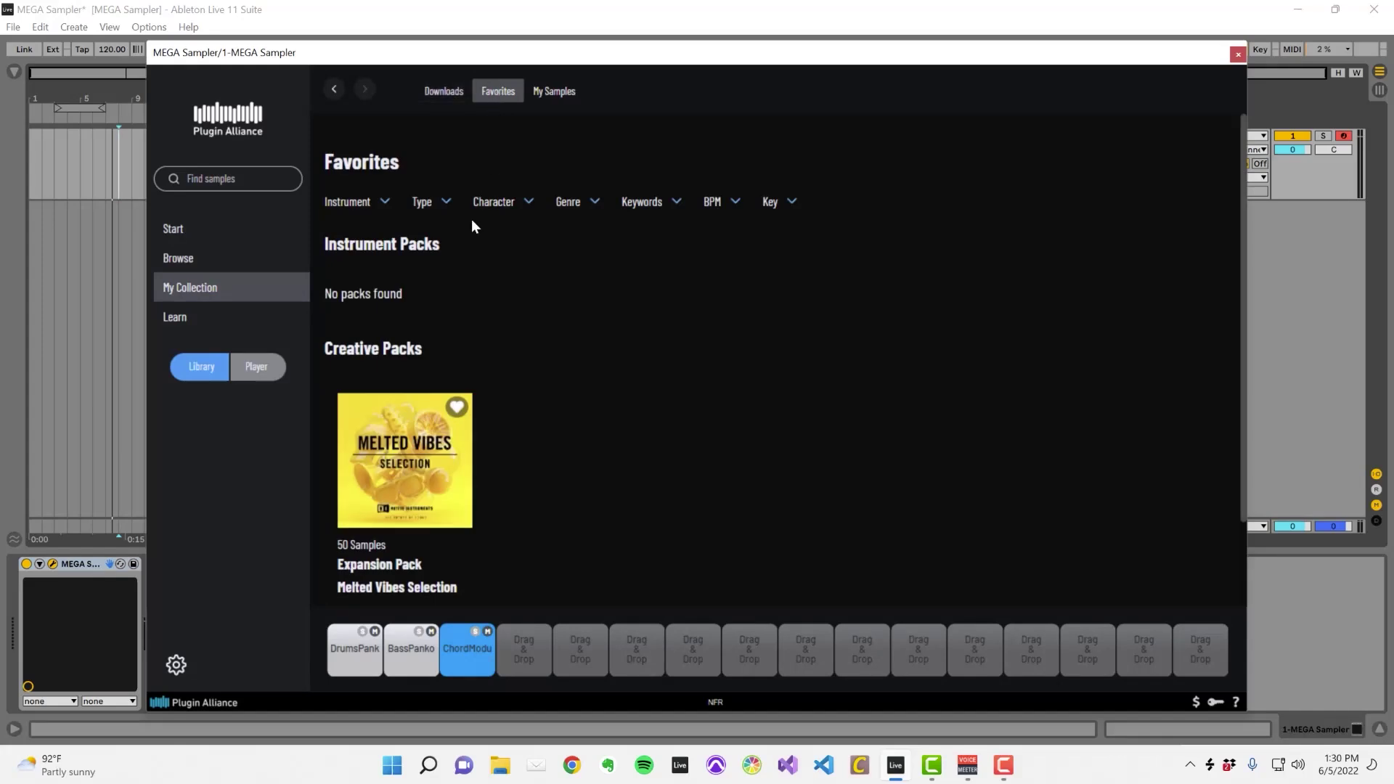
mouse_move(411, 415)
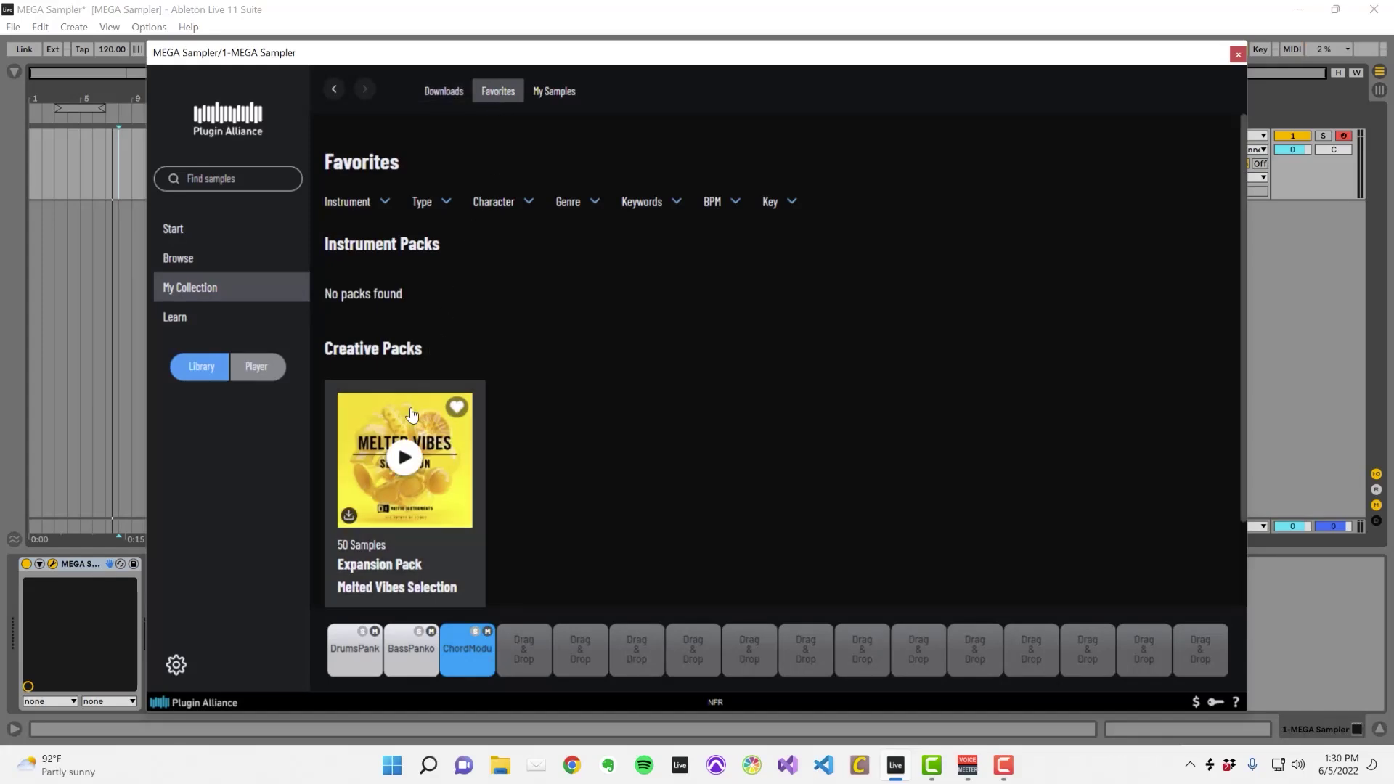
left_click(410, 415)
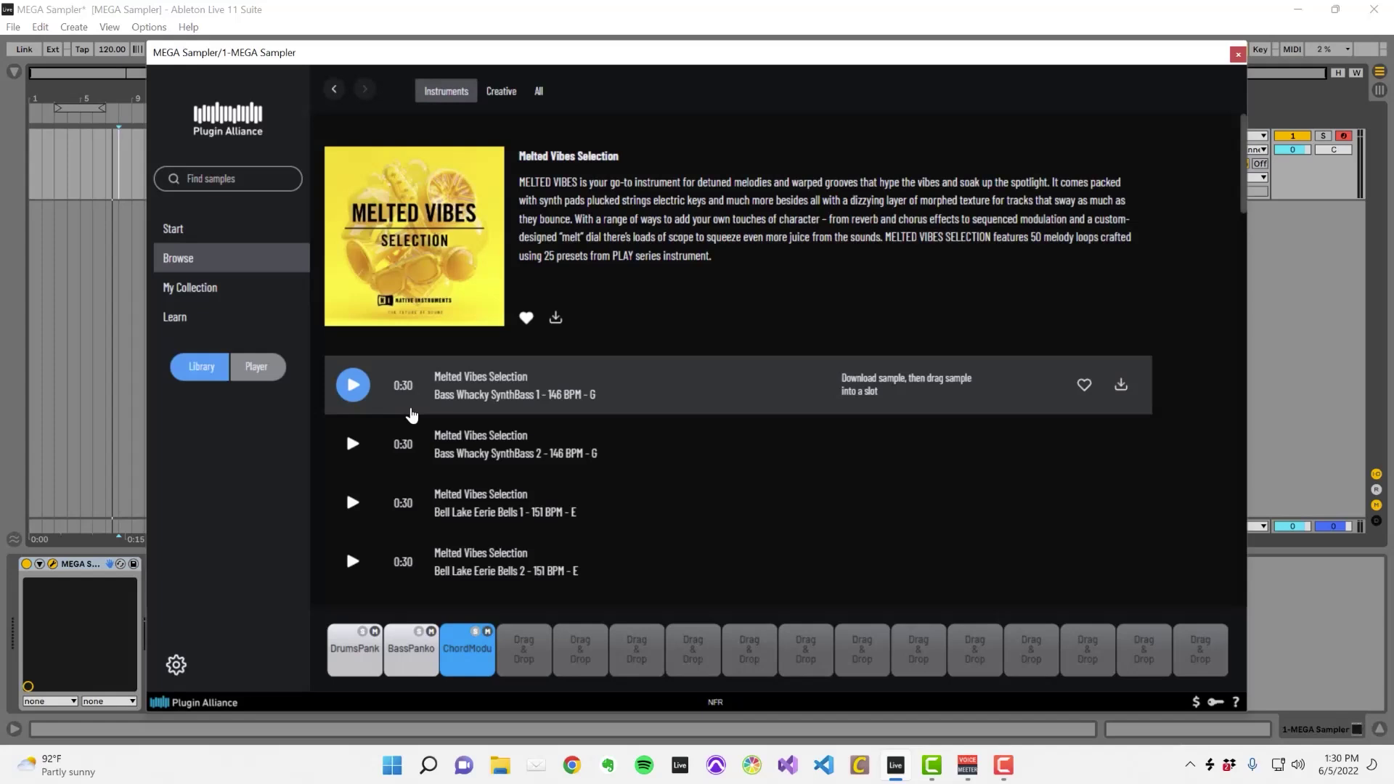